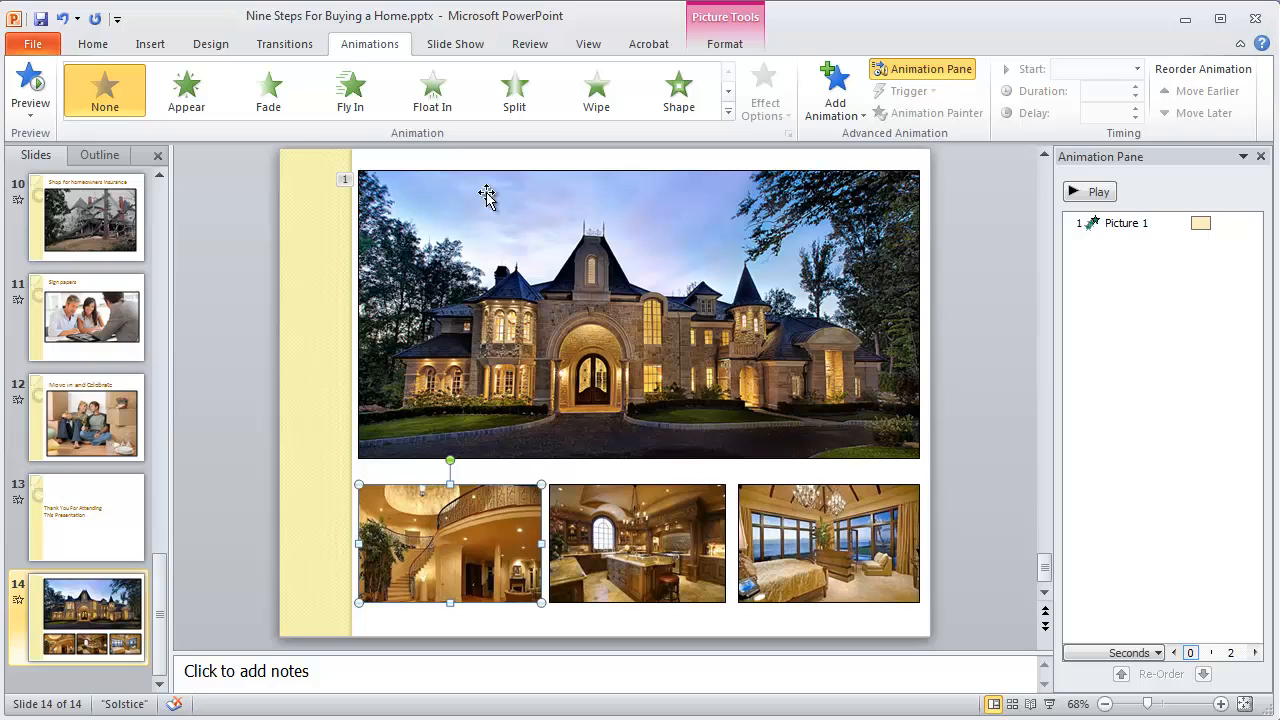
- Apply a Fly In animation to the staircase picture and set its direction to From Left
left_click(351, 97)
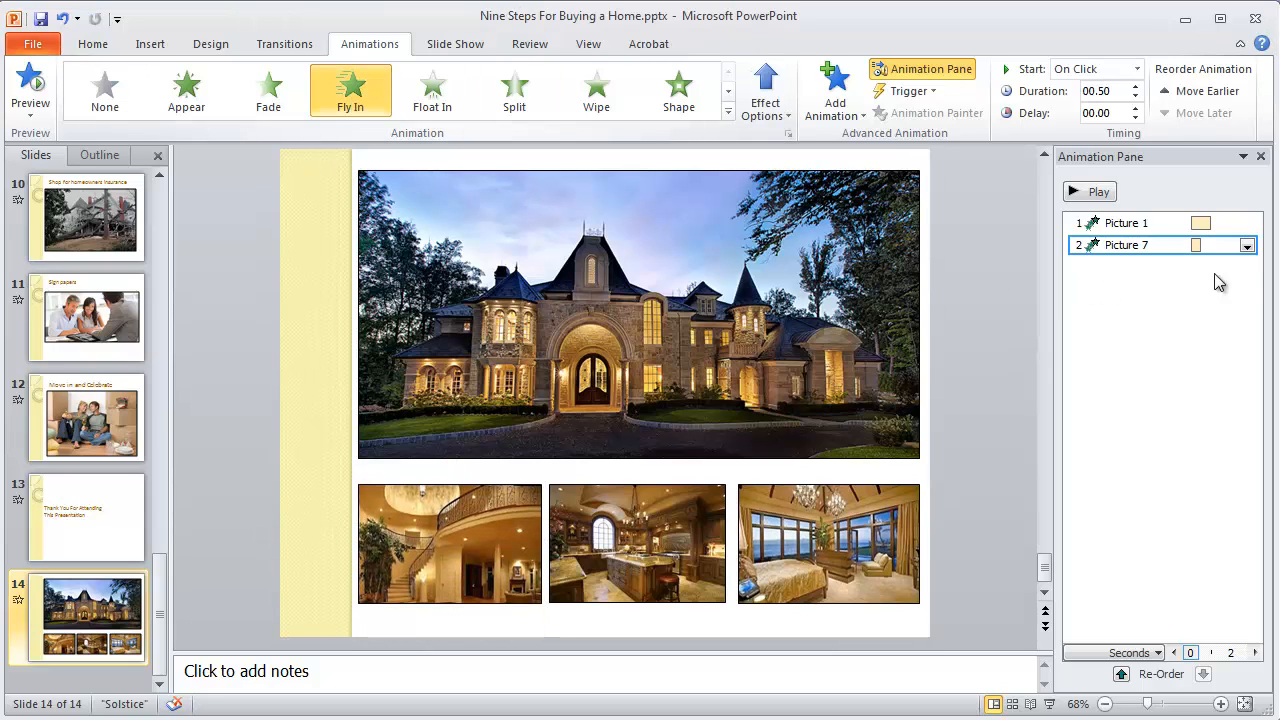
left_click(1246, 246)
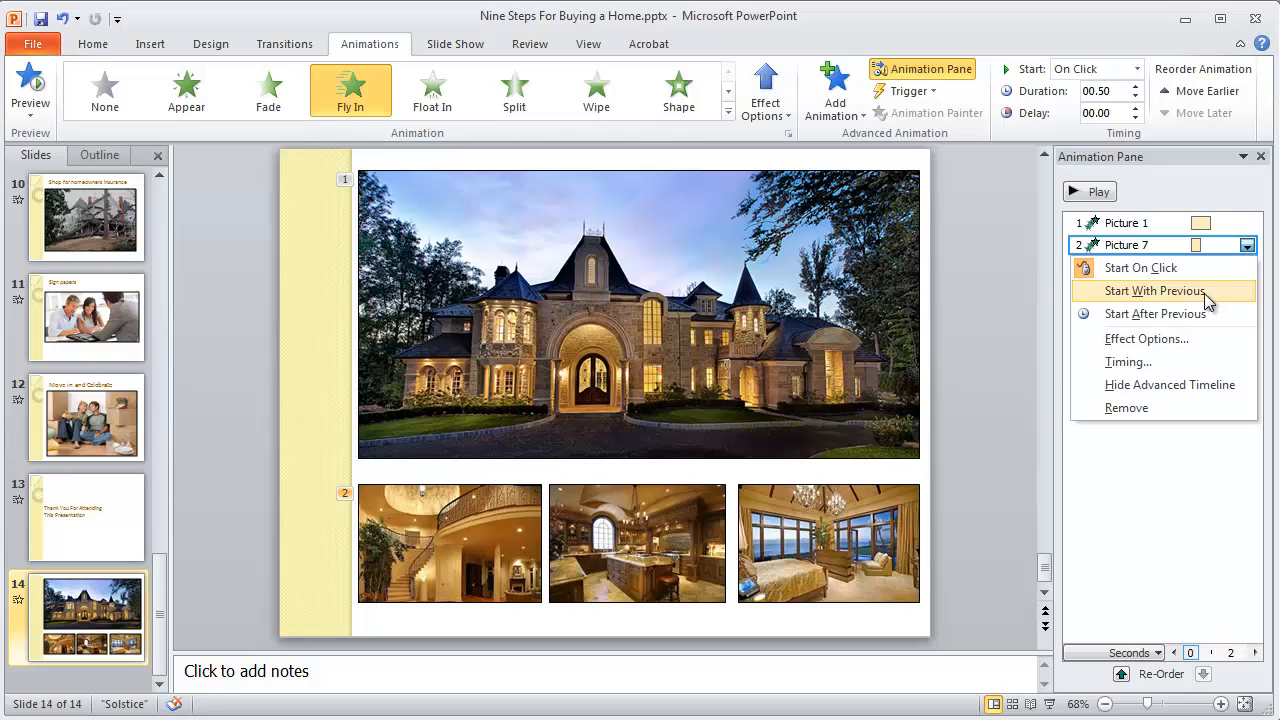
left_click(1171, 338)
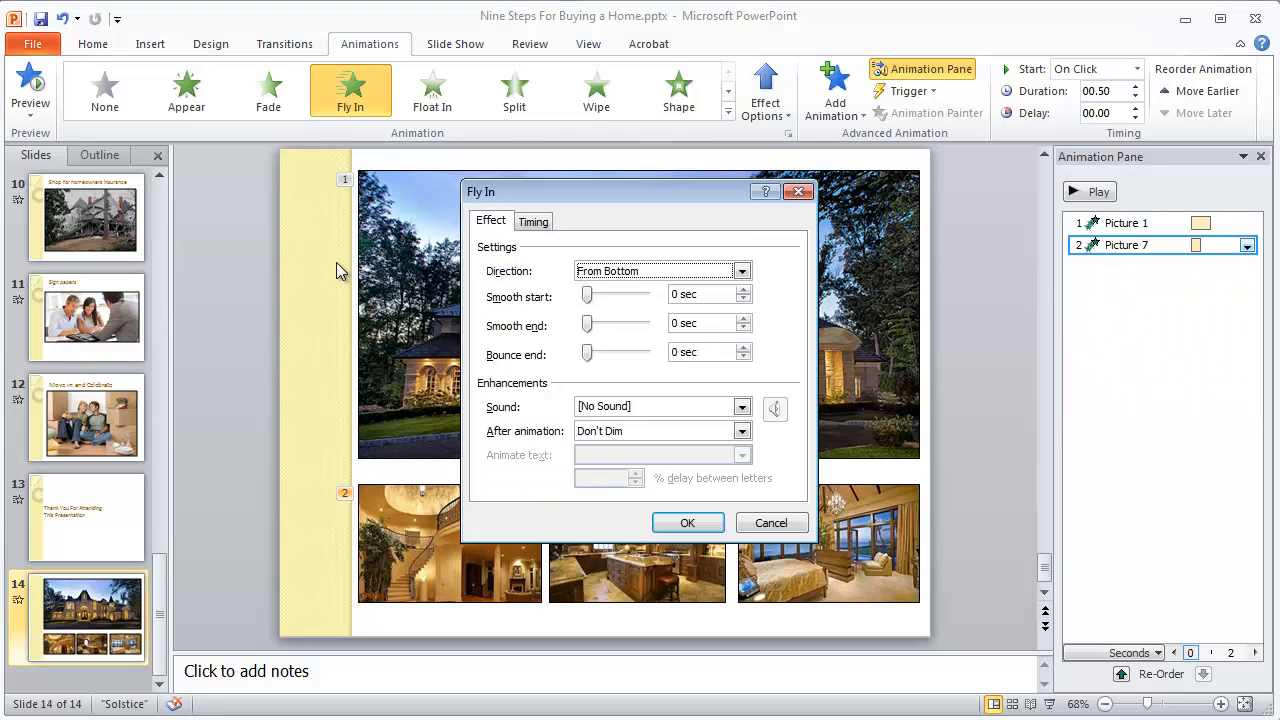
left_click(742, 271)
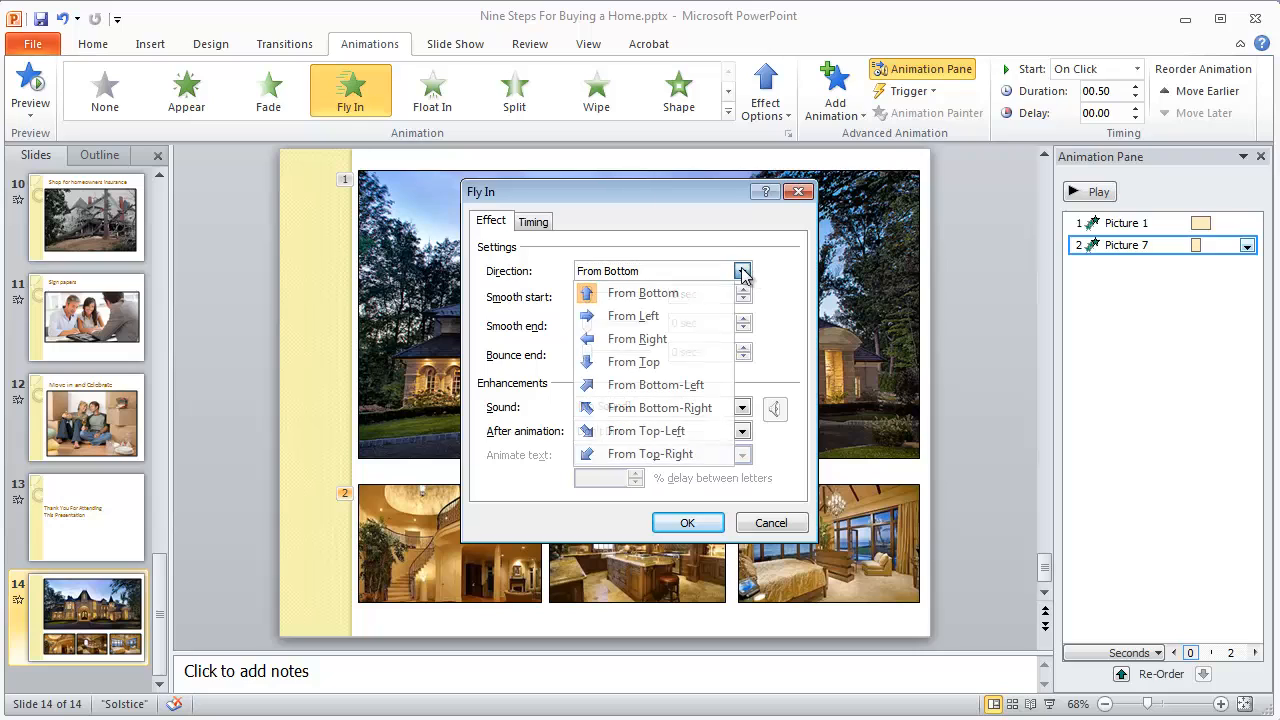
left_click(648, 317)
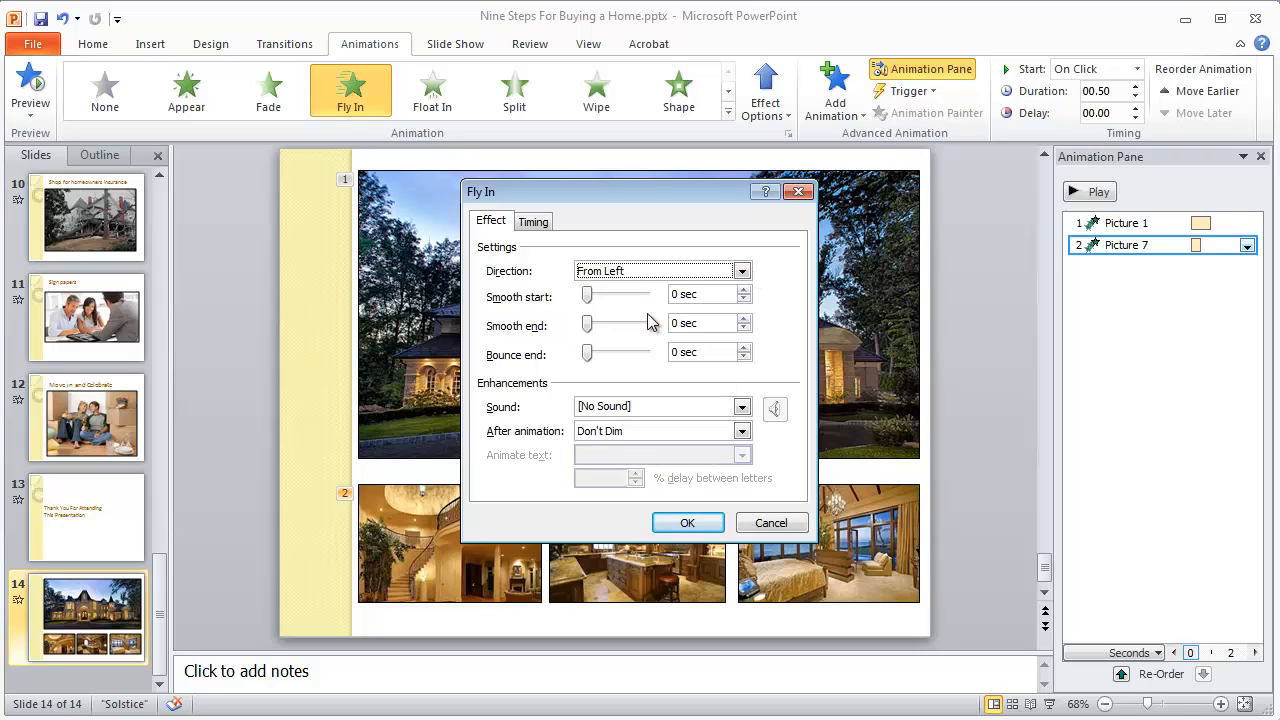
left_click(681, 522)
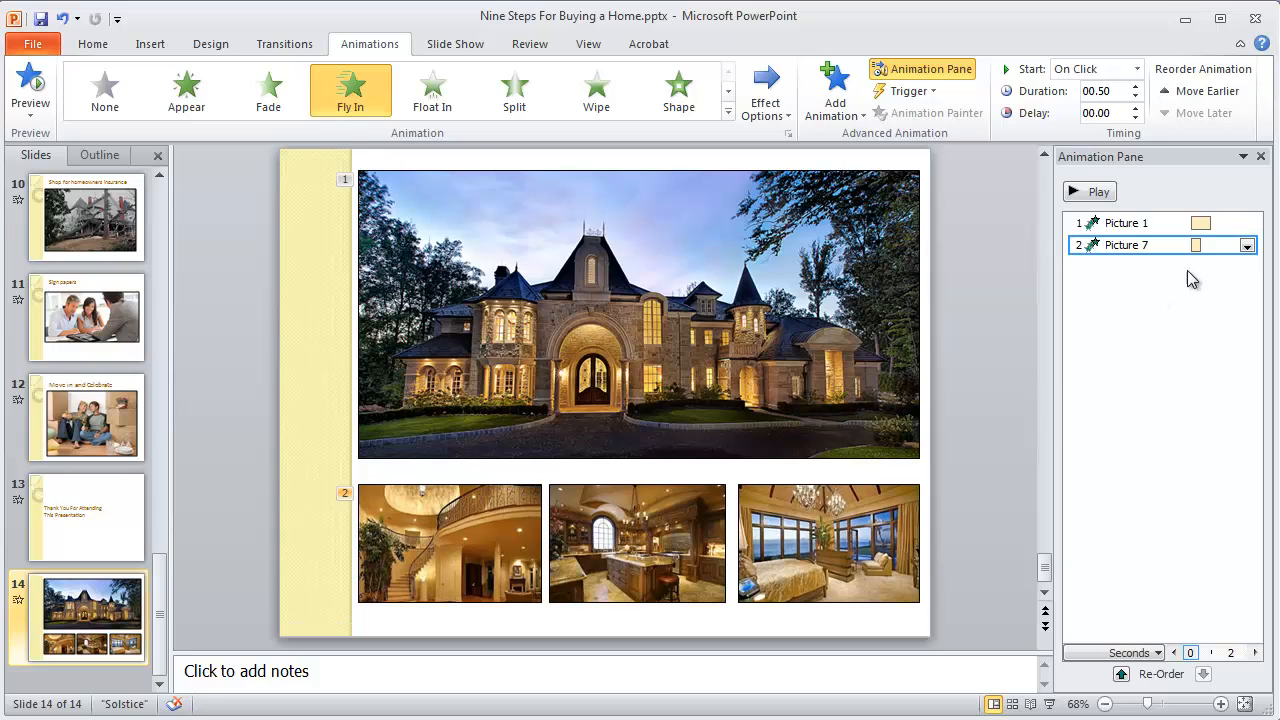
- Set the duration of the staircase picture's Fly In animation to 1 seconds (Fast)
left_click(1246, 245)
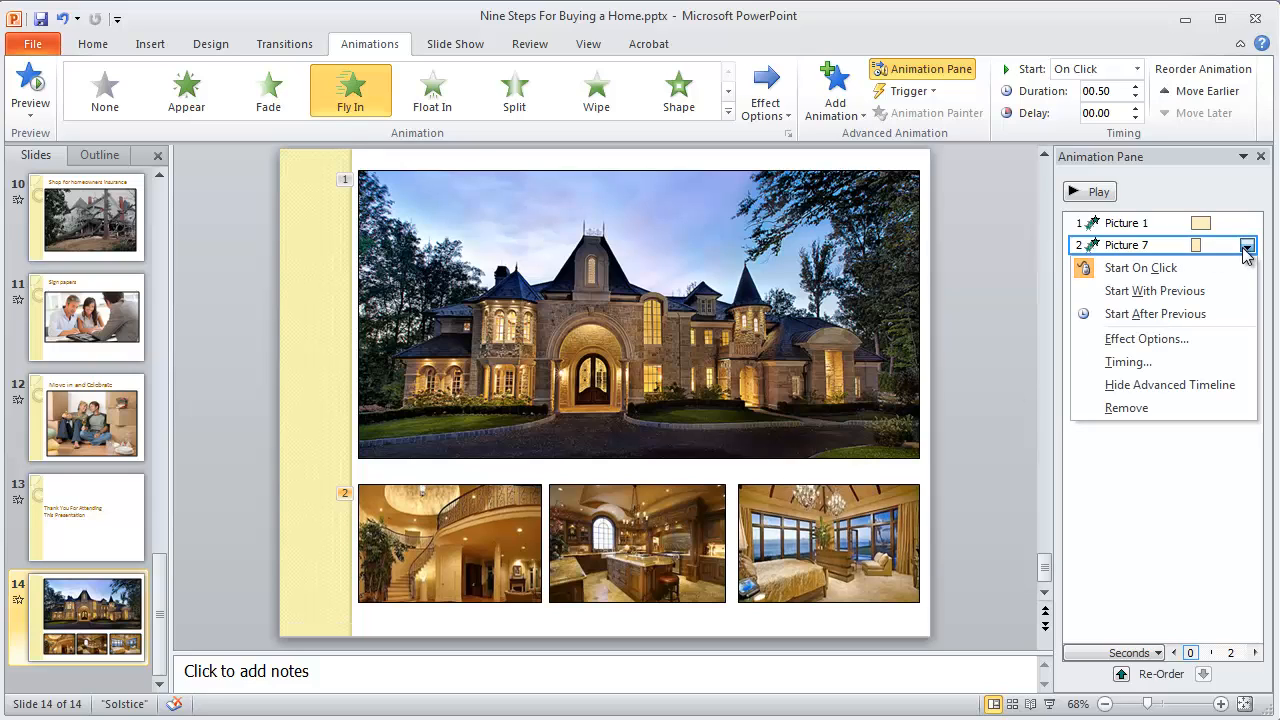
left_click(1164, 362)
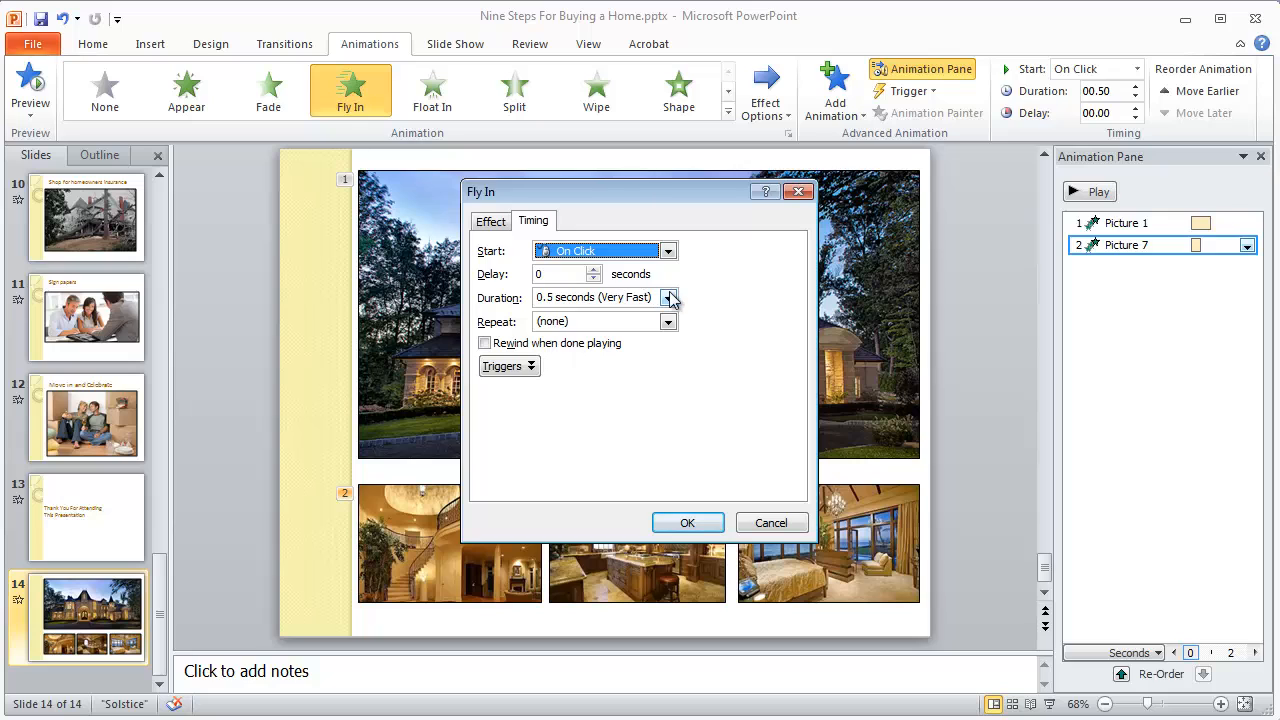
left_click(668, 297)
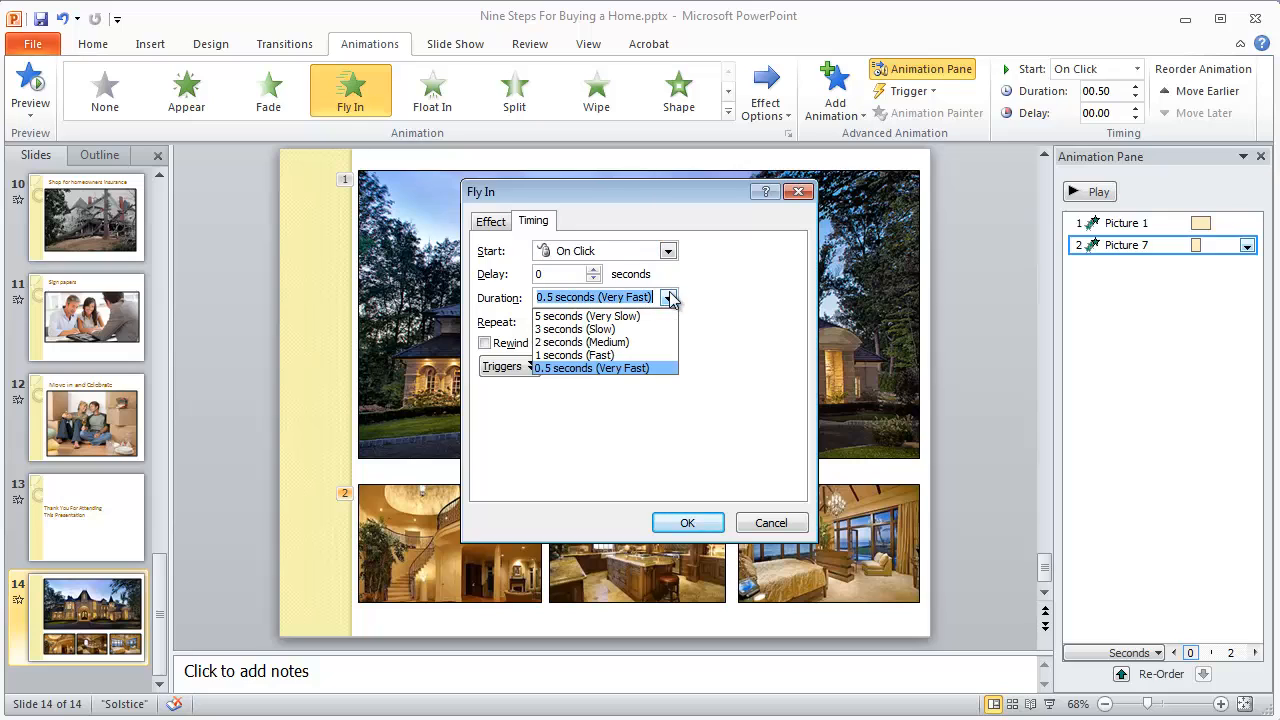
left_click(634, 355)
left_click(686, 523)
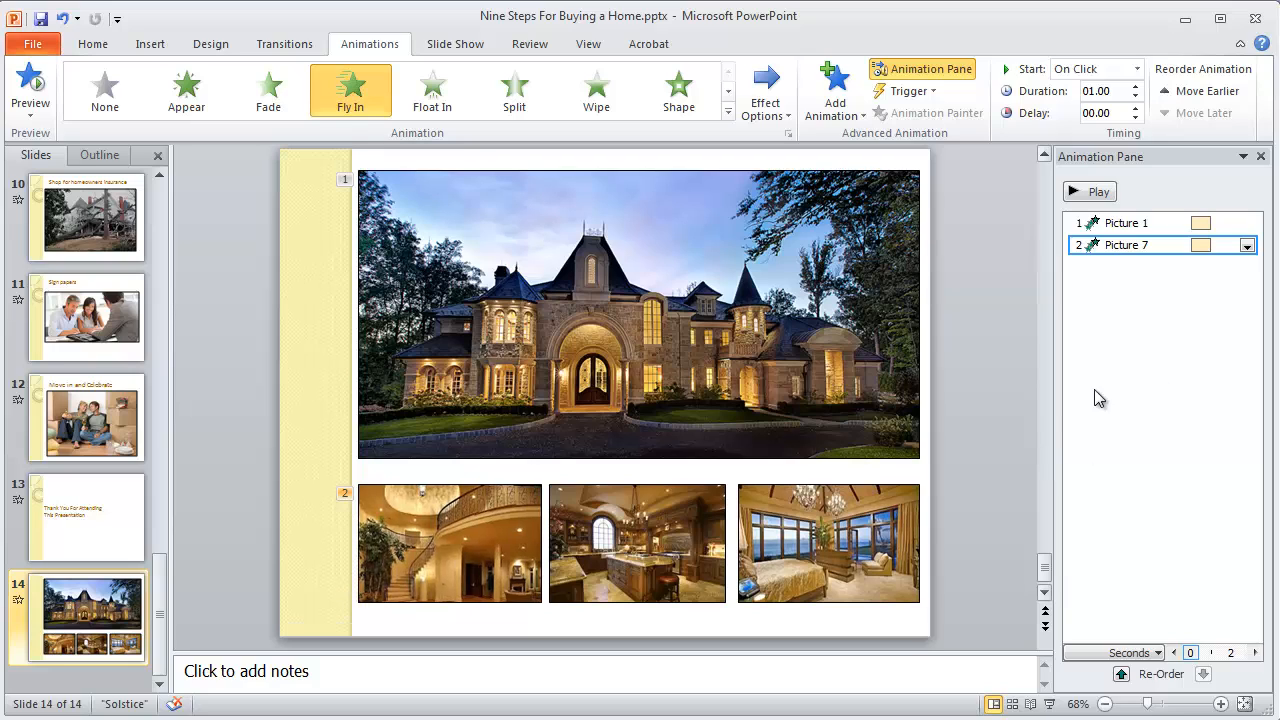
- Apply a Fly In animation to the kitchen picture with a duration of 1 seconds (Fast)
left_click(640, 563)
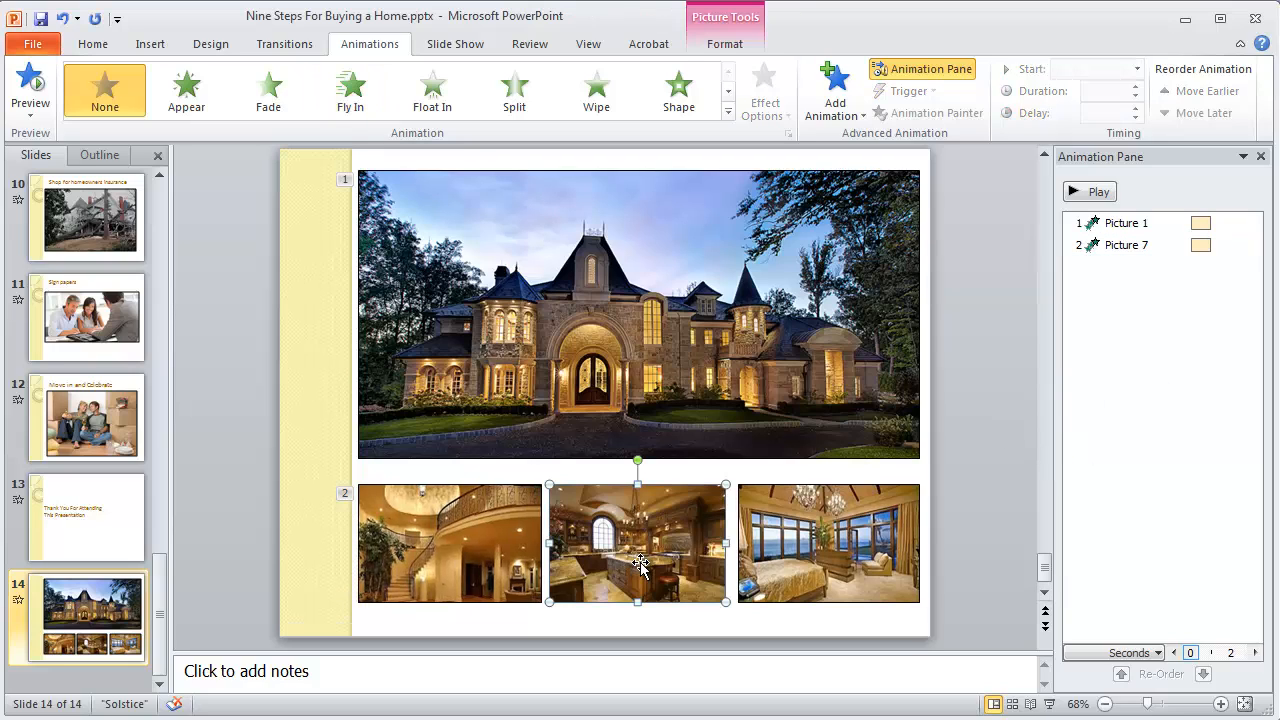
left_click(352, 100)
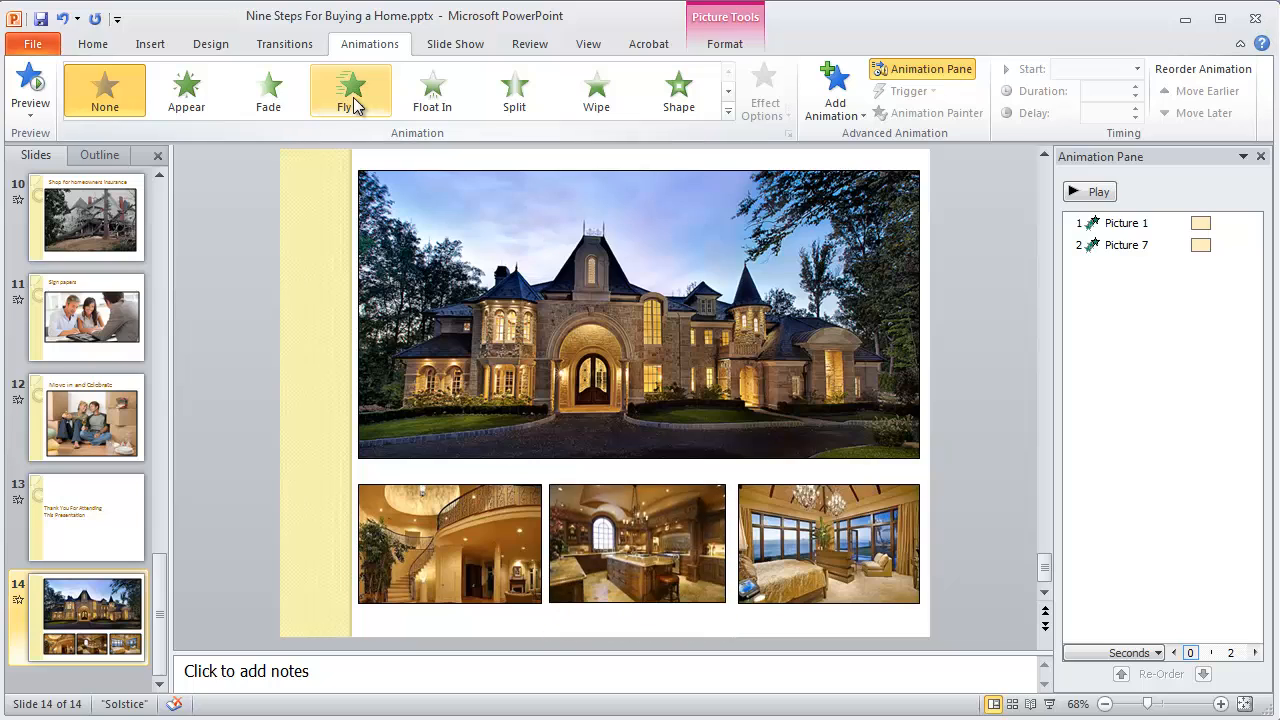
left_click(352, 100)
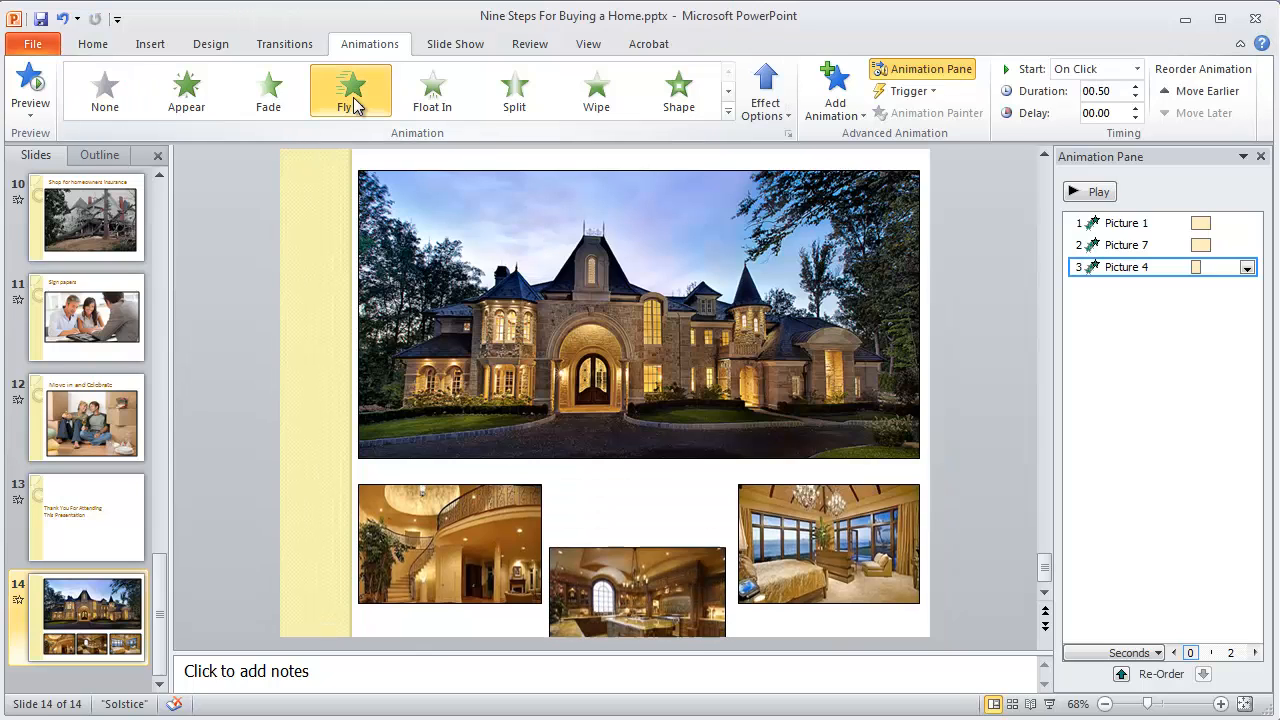
left_click(1247, 267)
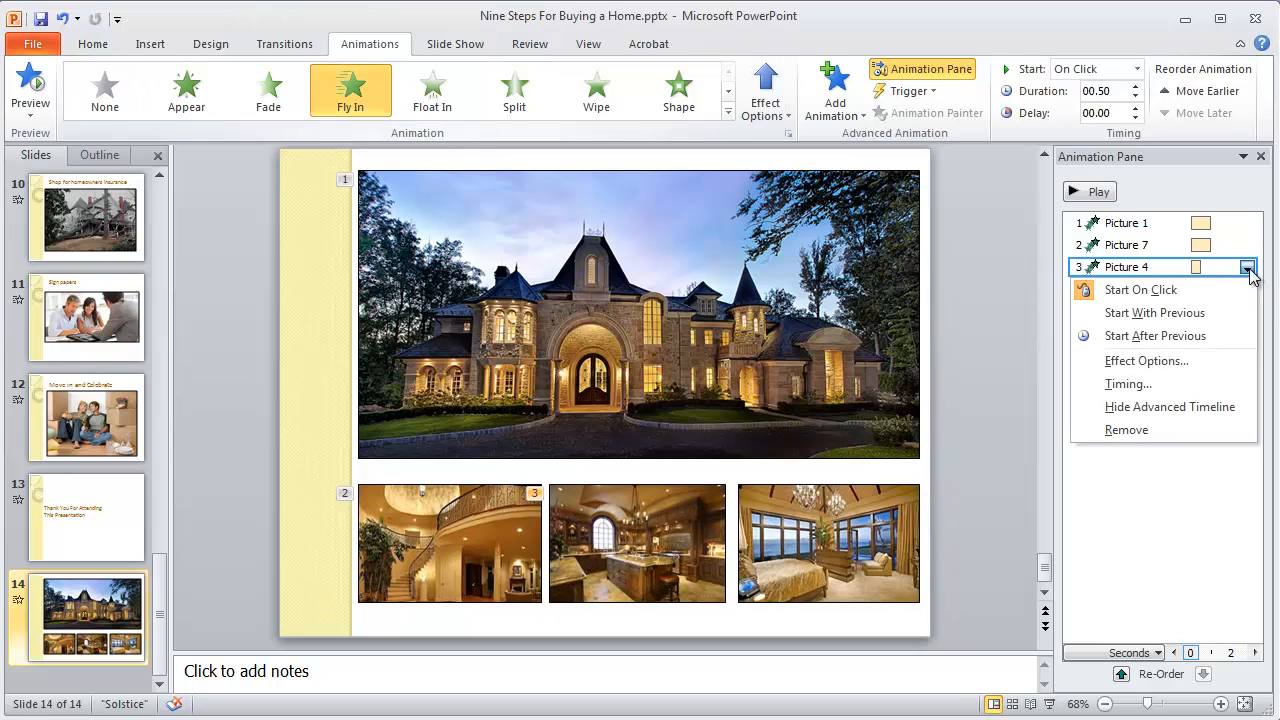
left_click(1171, 381)
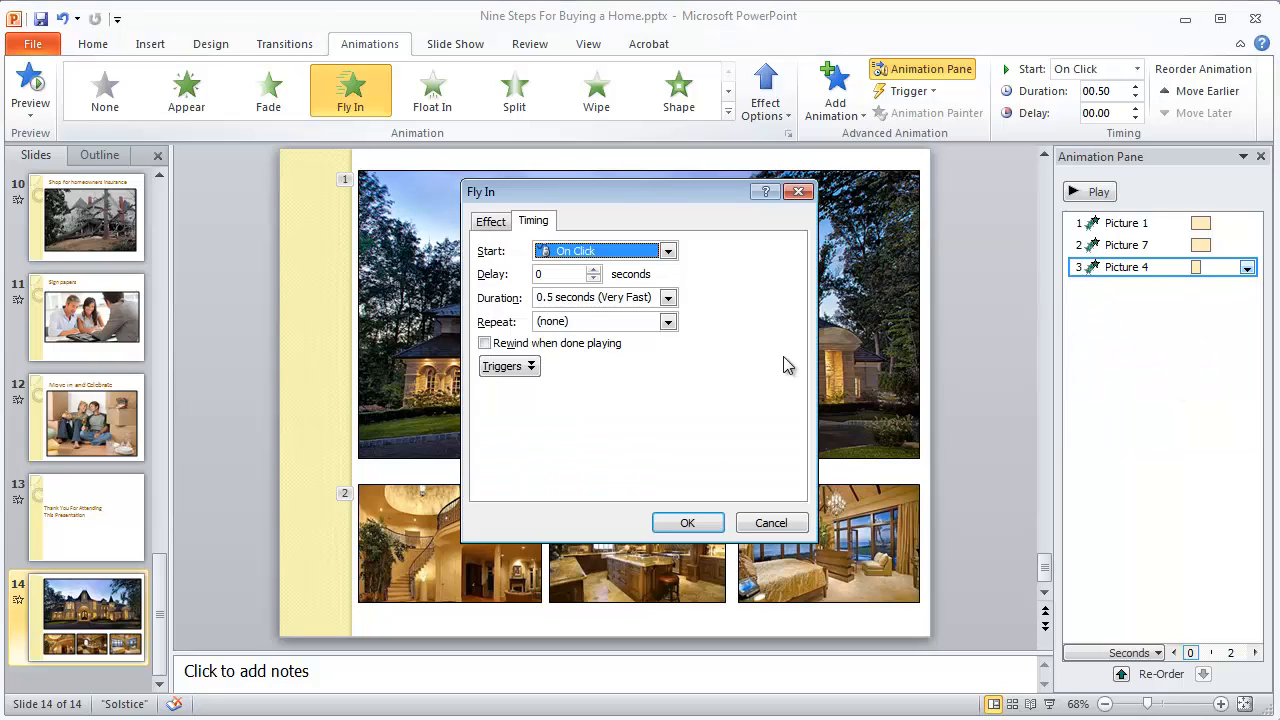
left_click(668, 299)
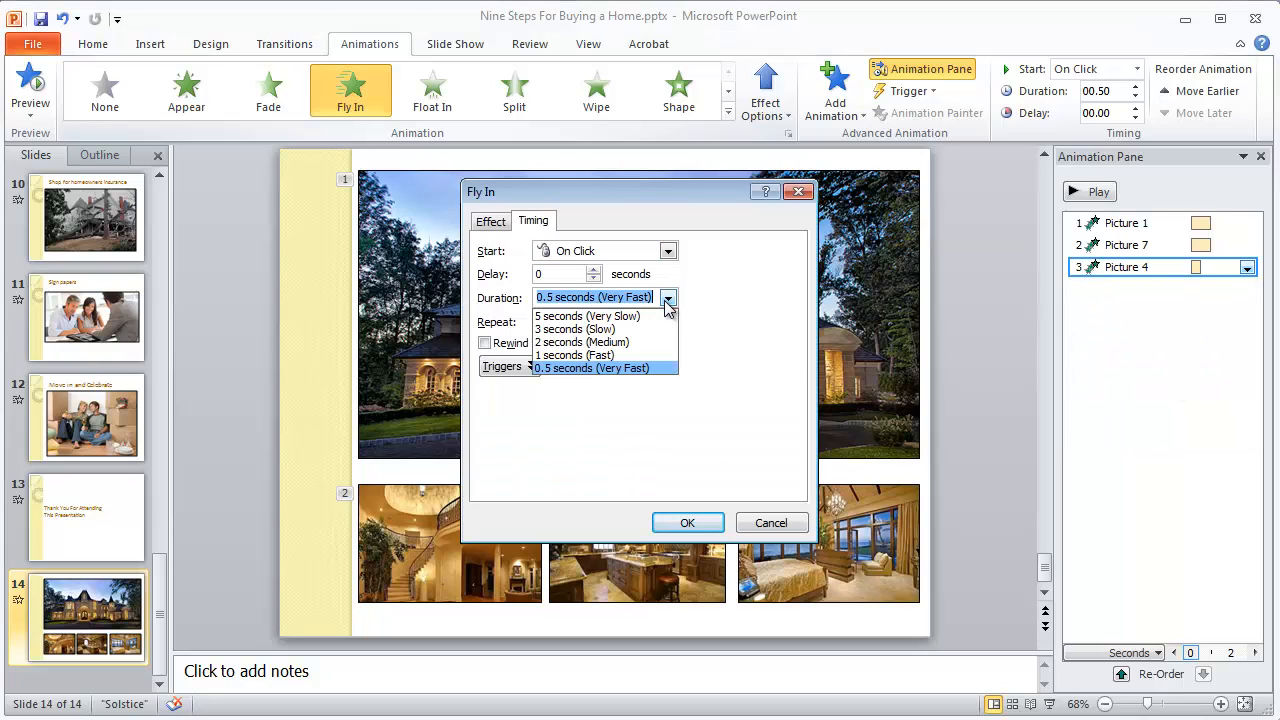
left_click(591, 355)
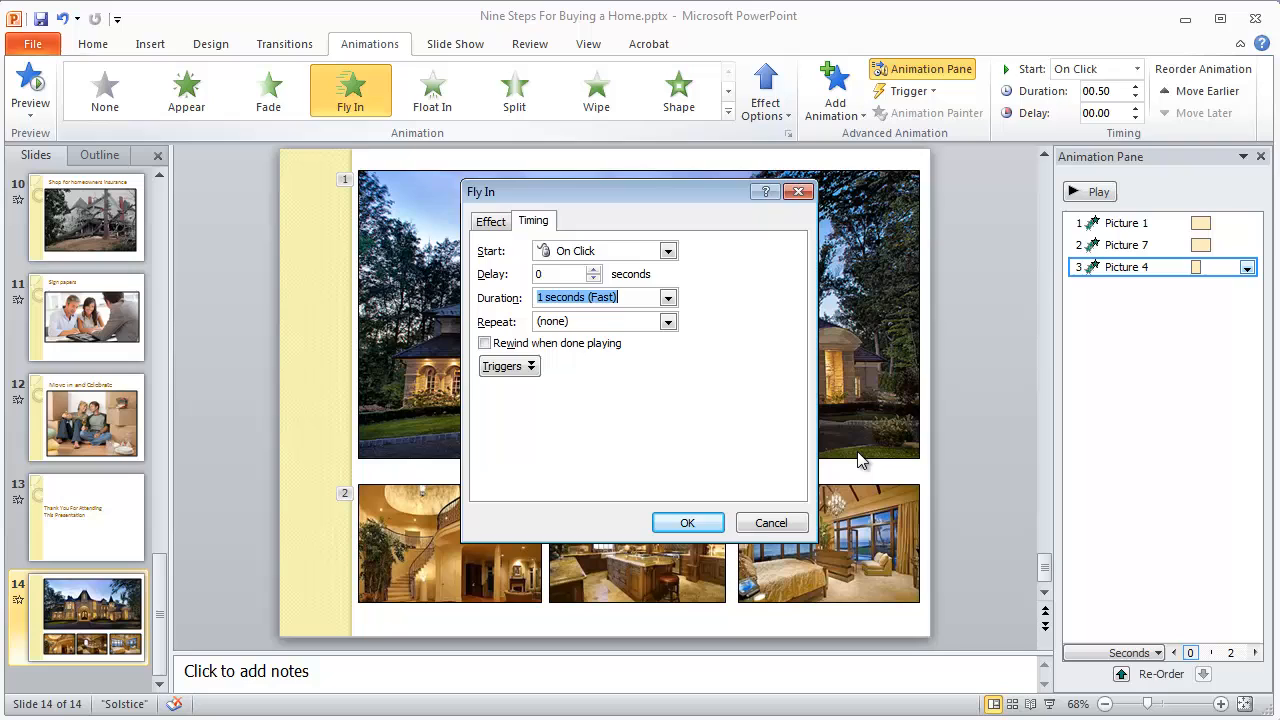
left_click(686, 523)
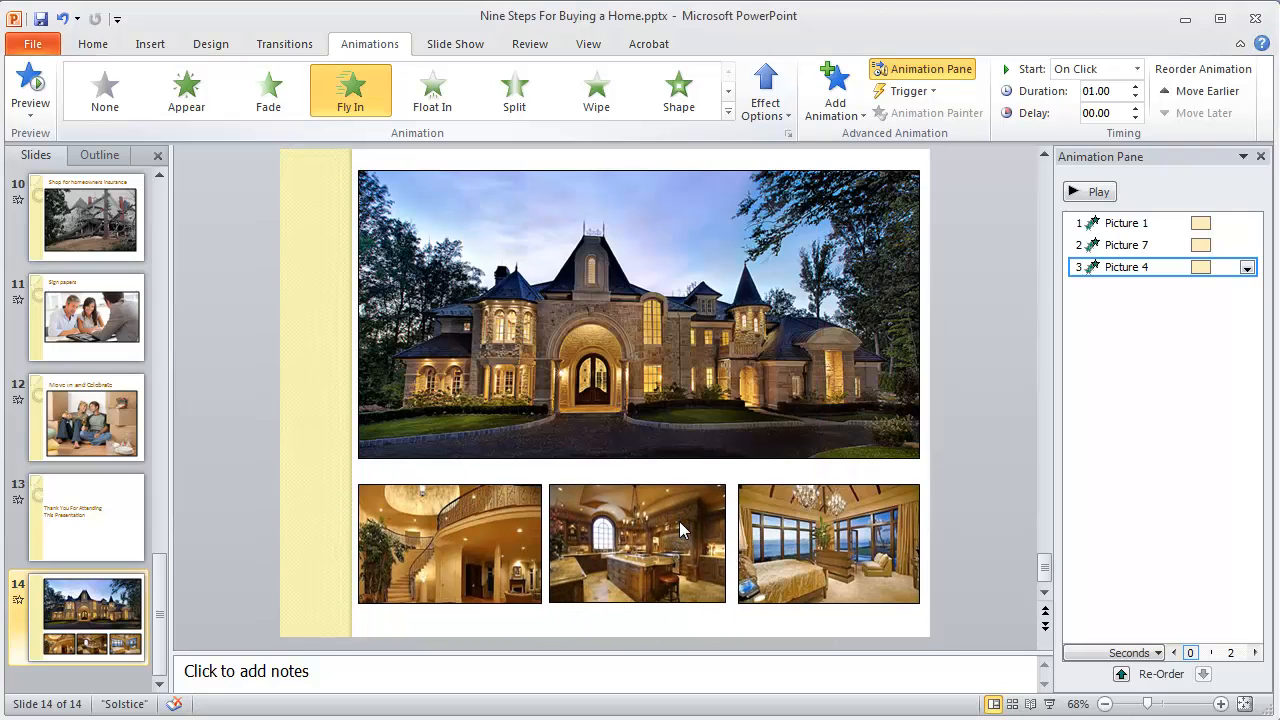
- Apply a Fly In animation to the bedroom picture and set its direction to From Right
left_click(822, 535)
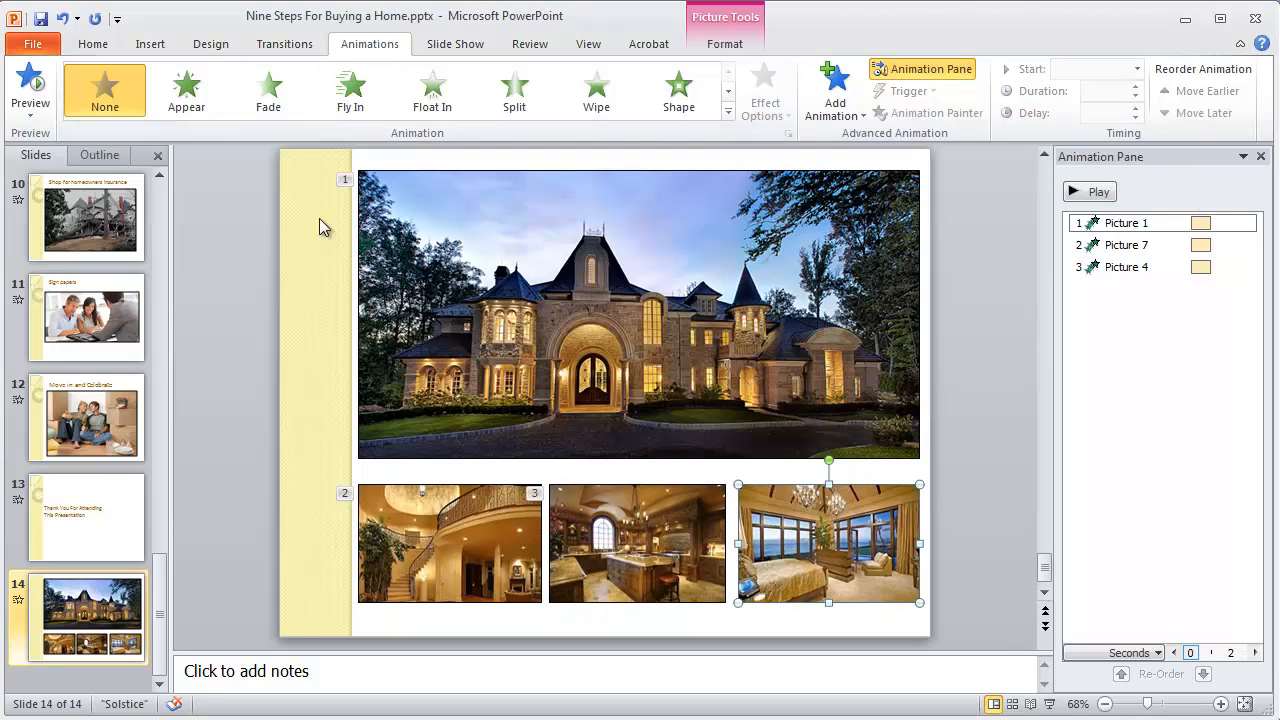
left_click(350, 105)
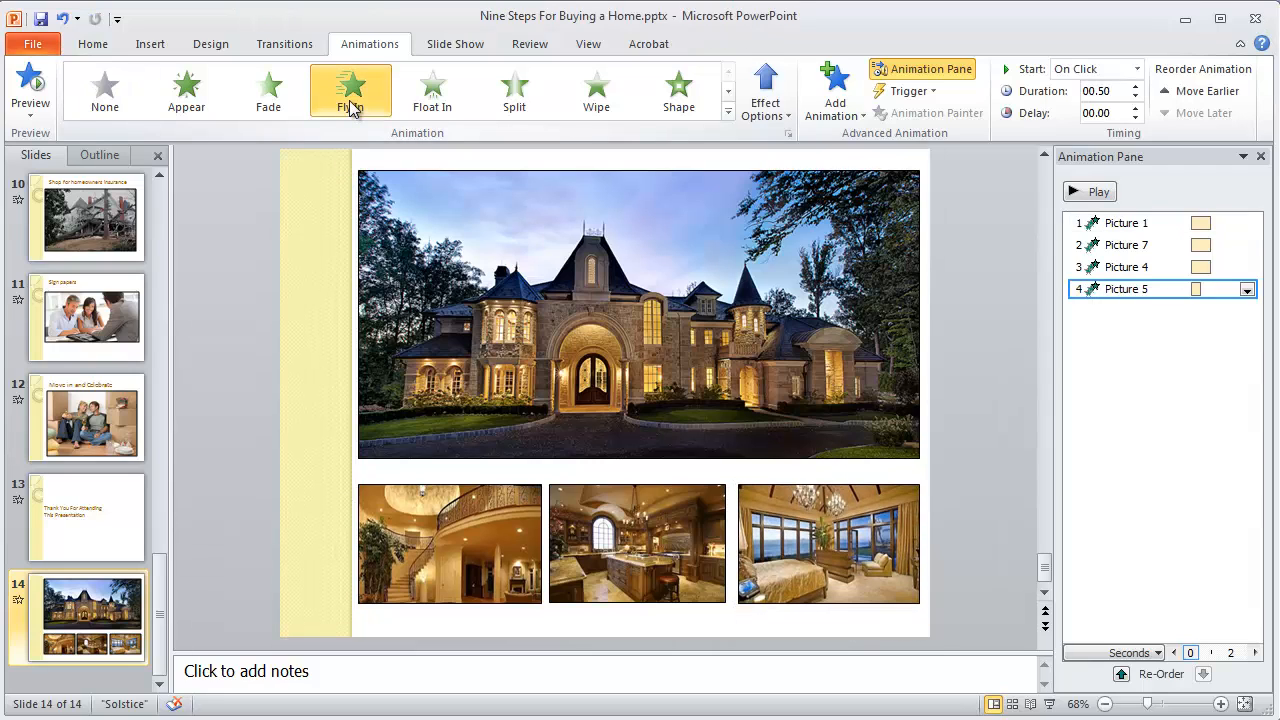
left_click(1246, 291)
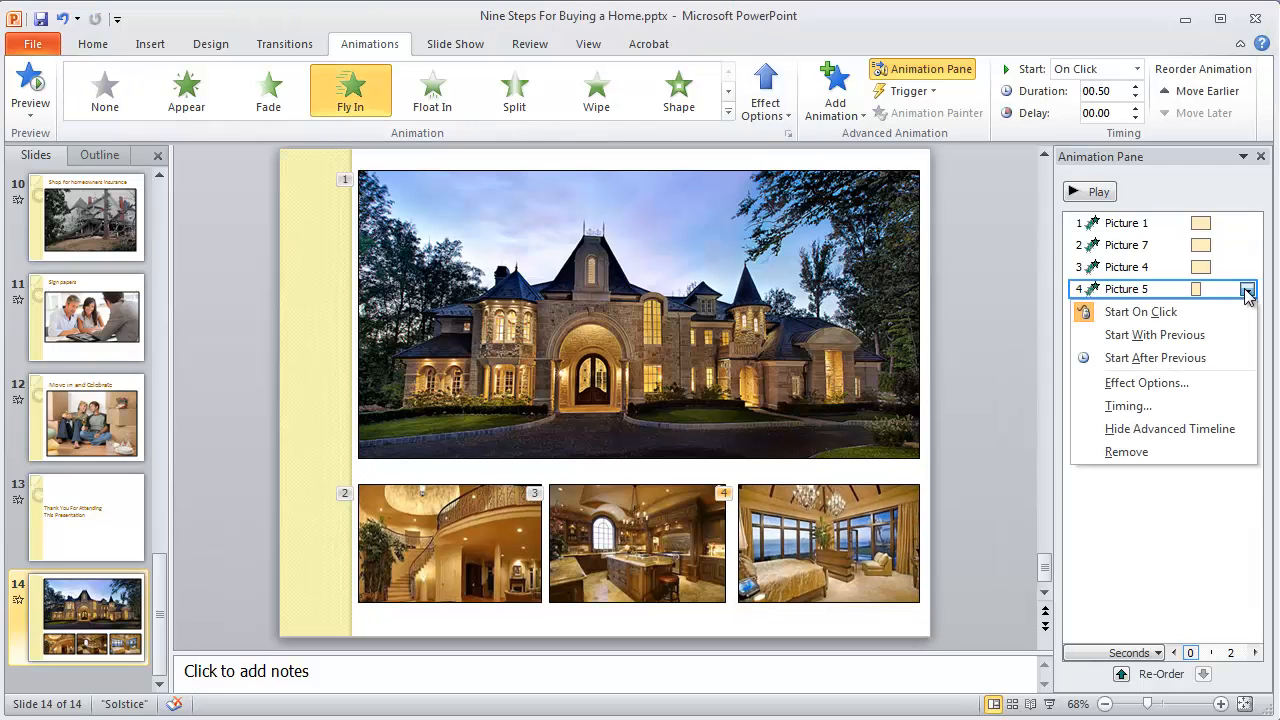
left_click(1180, 393)
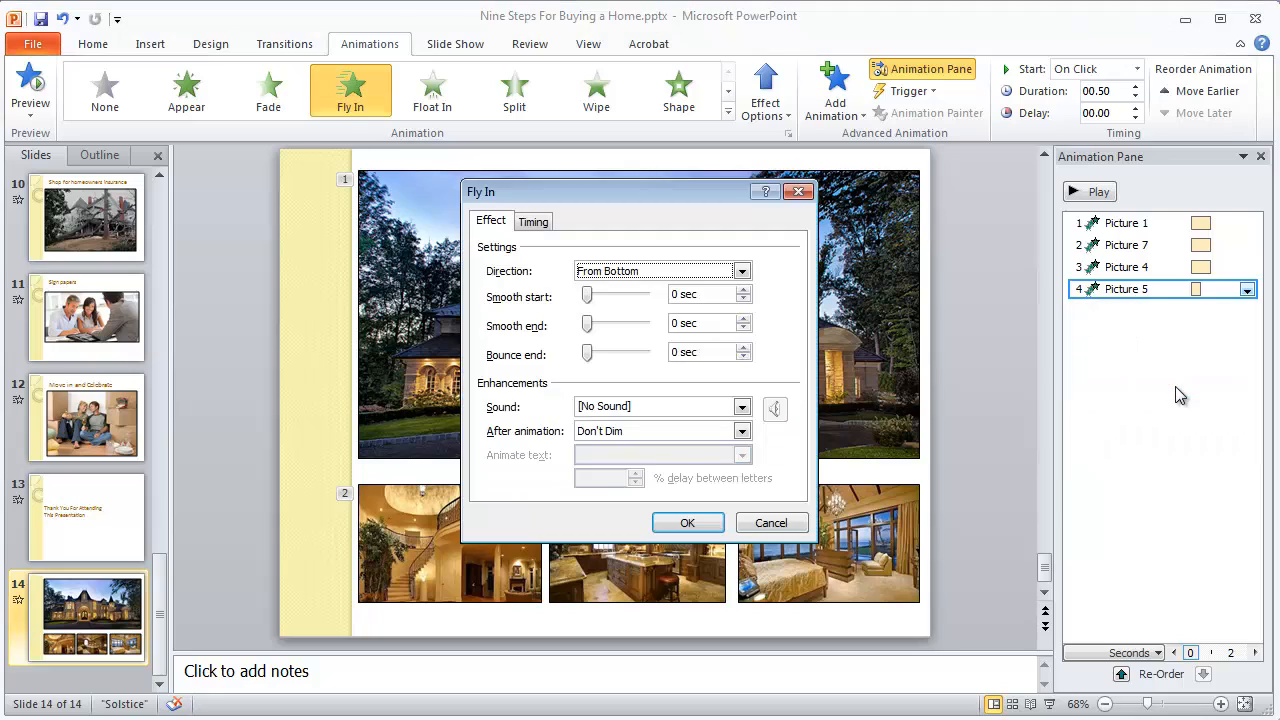
left_click(743, 271)
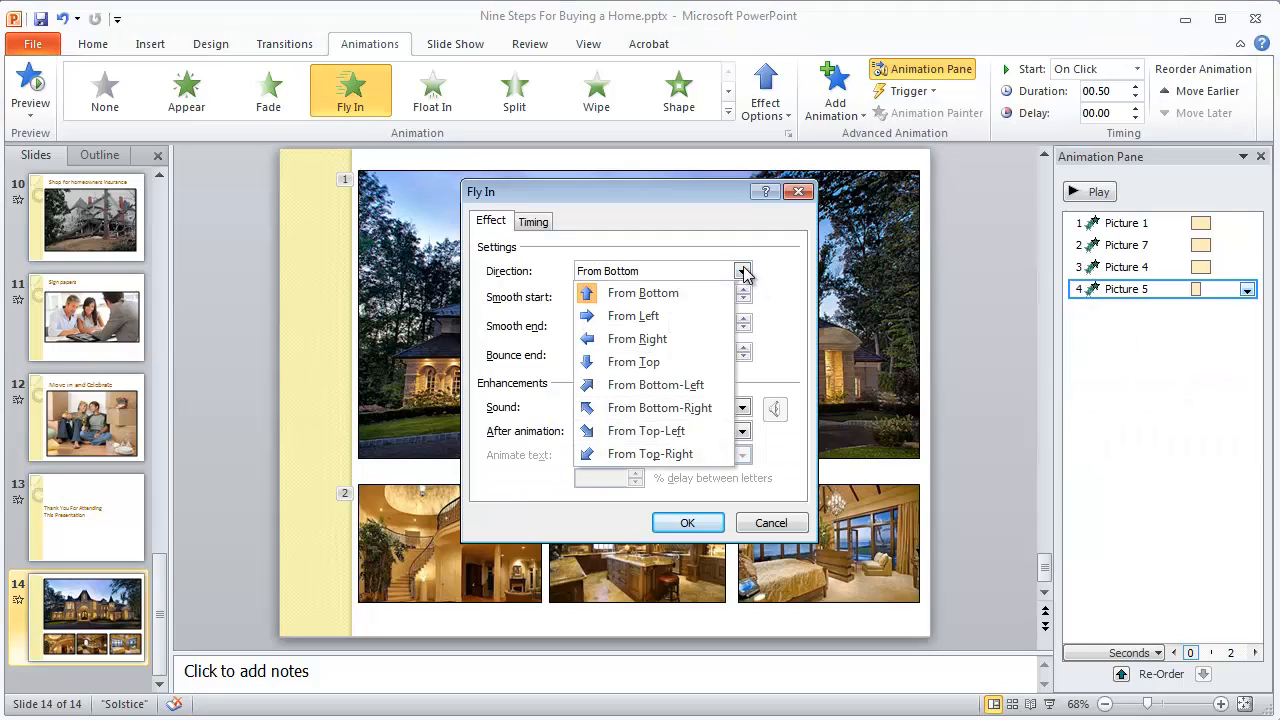
left_click(670, 343)
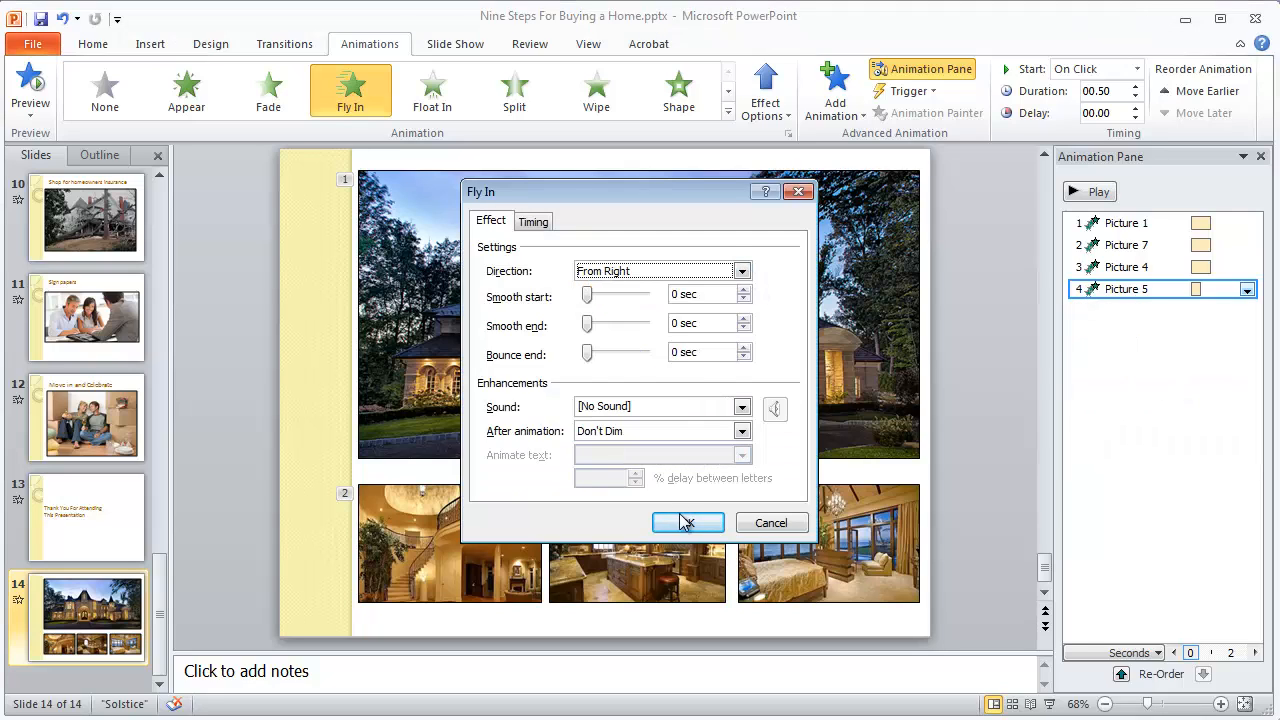
left_click(686, 524)
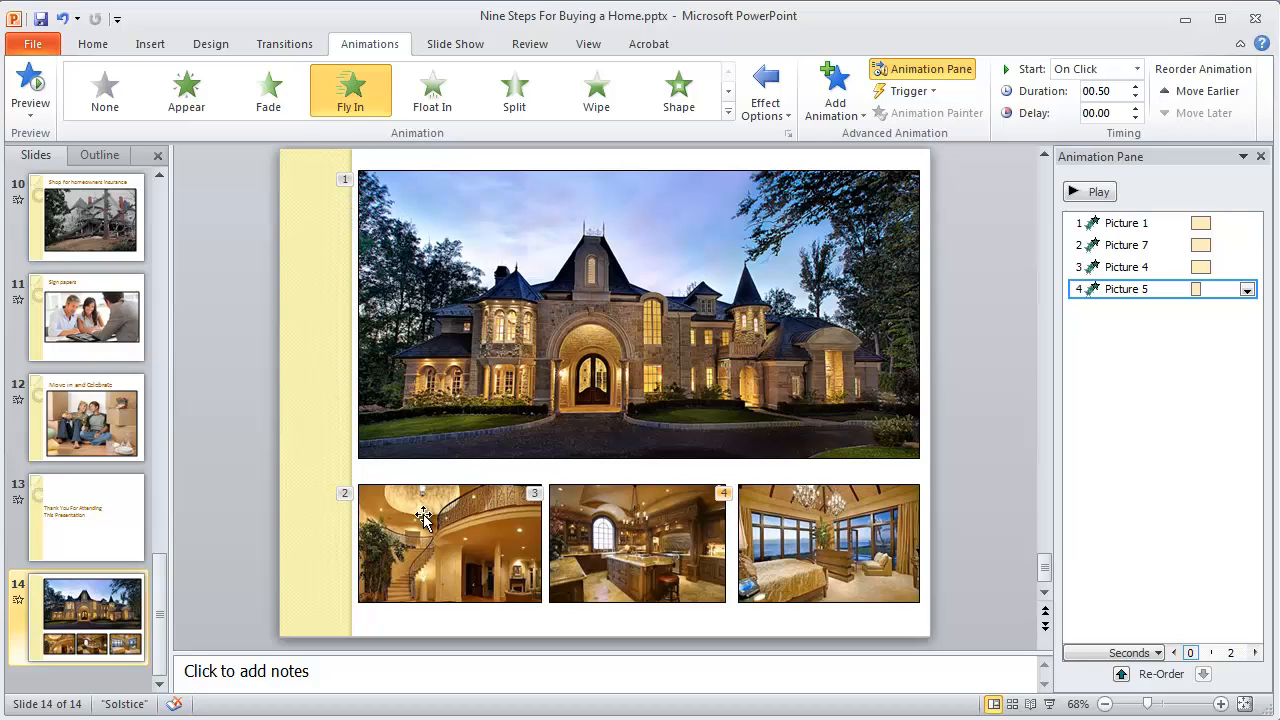
- Move the bedroom picture's animation to first place in the animation order and preview the slide in the slide show
left_click(723, 494)
left_click_drag(1137, 289, 1140, 220)
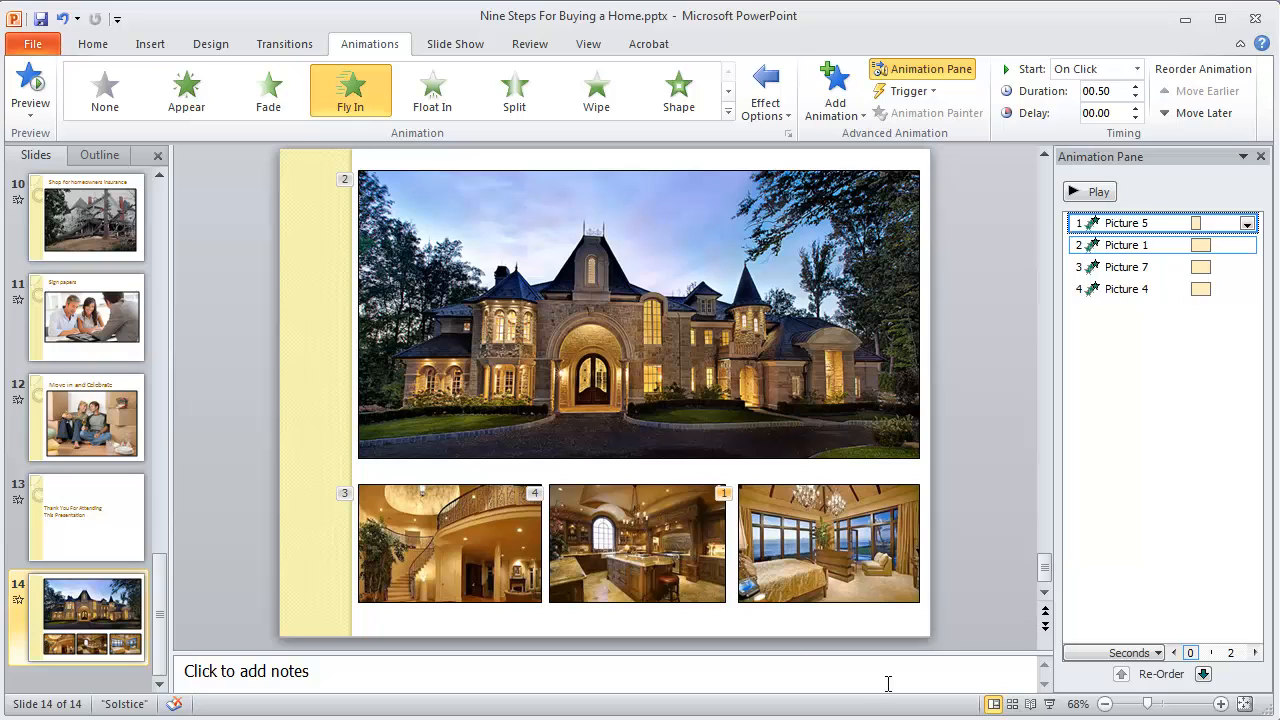
left_click(1049, 705)
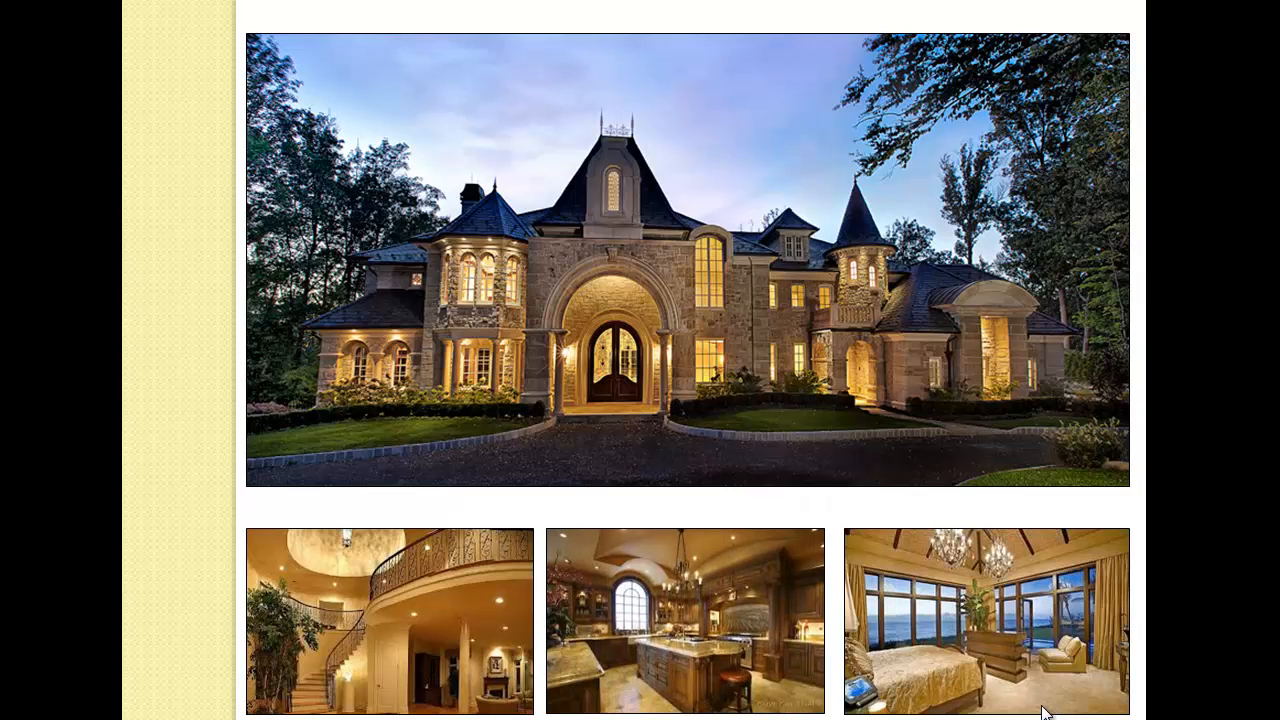
key("Escape")
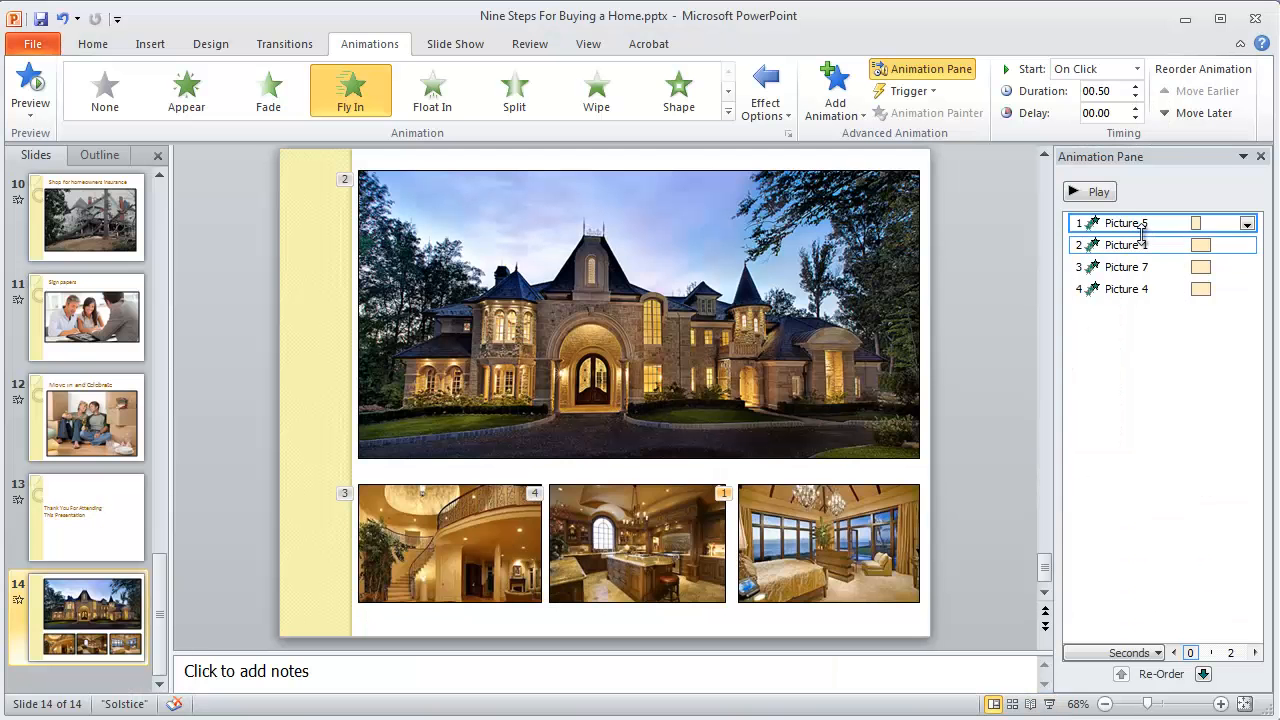
- Return the bedroom picture's animation to last place in the order and preview the slide in the slide show
left_click_drag(1140, 226, 1146, 314)
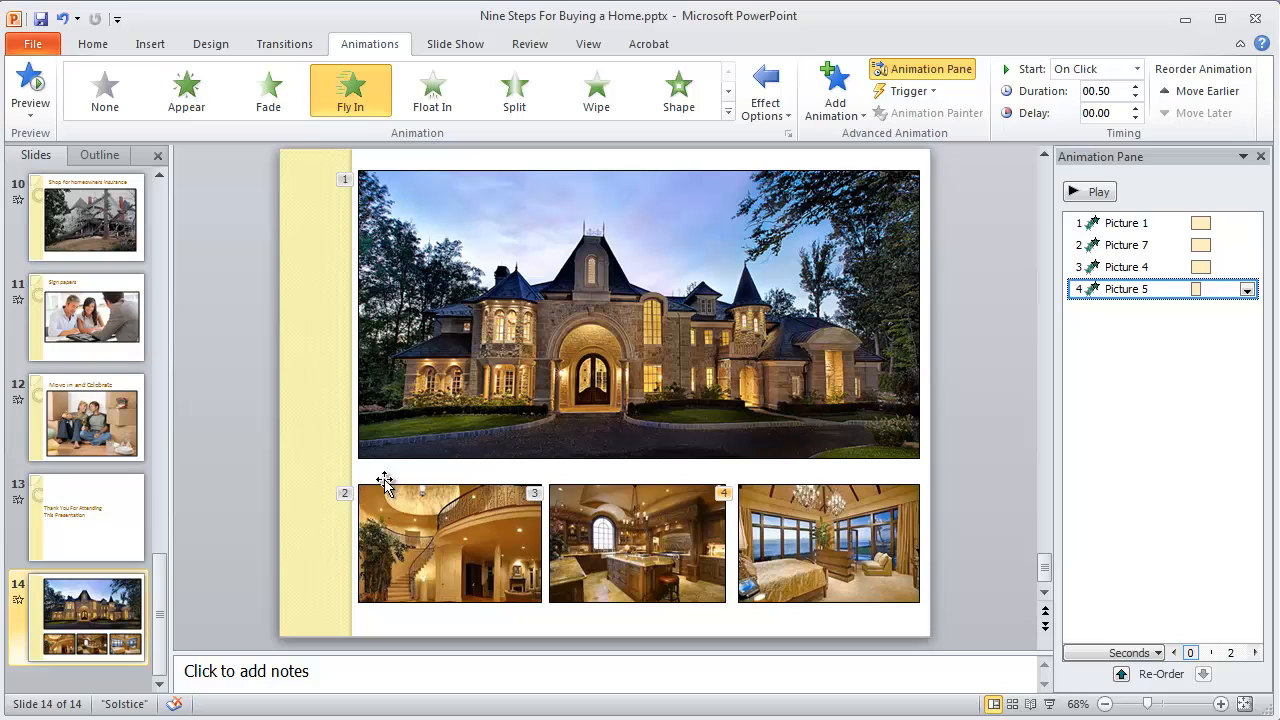
left_click(1049, 706)
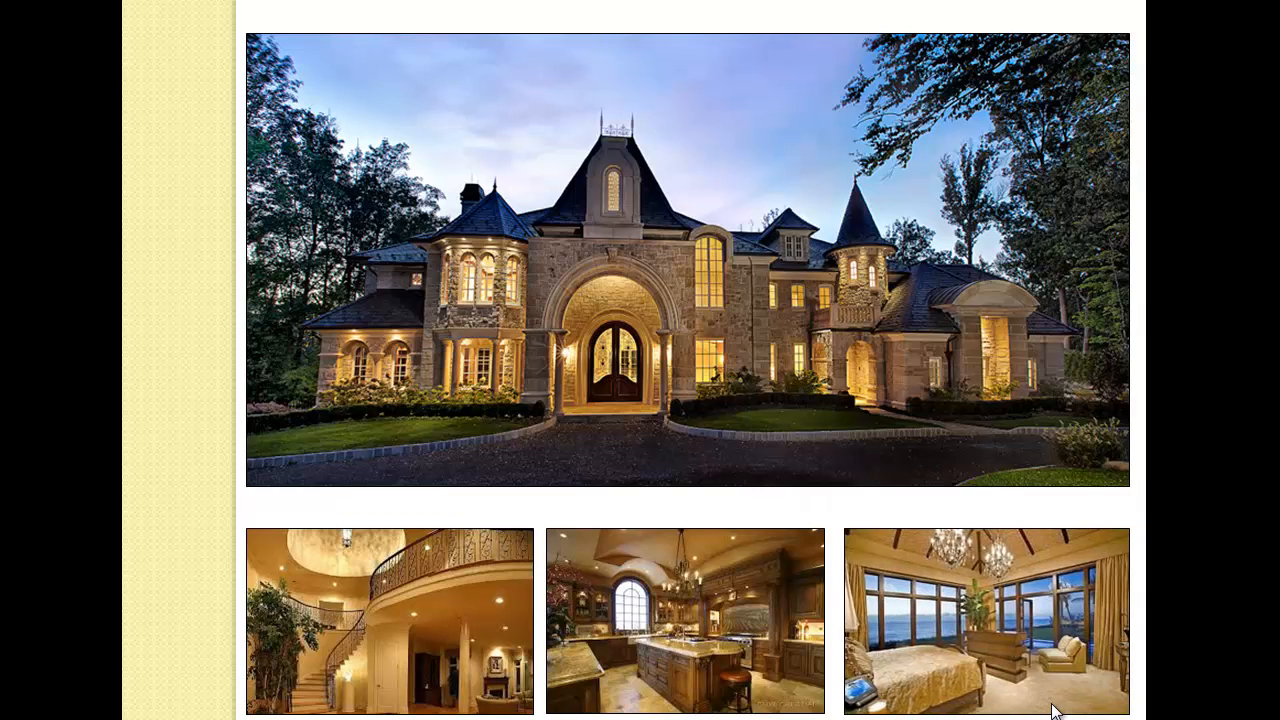
key("Escape")
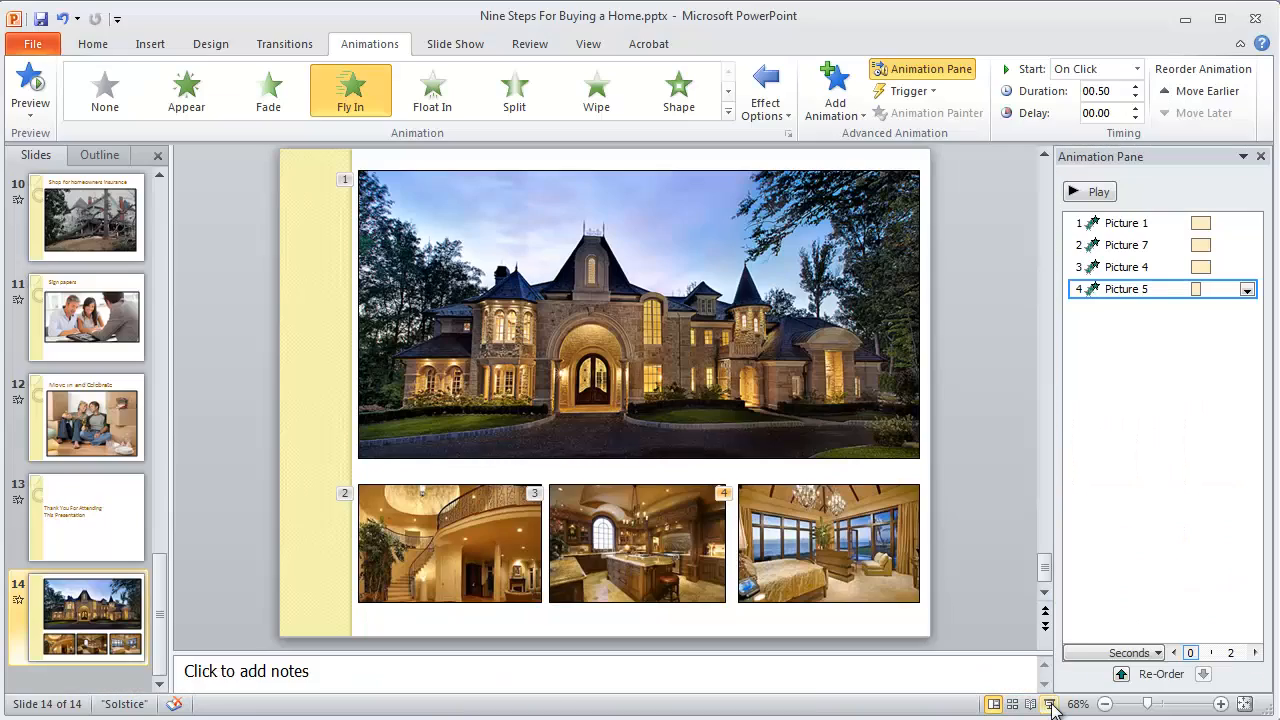
- Examine the options available for the bedroom picture's animation and play the slide's animations
left_click(822, 567)
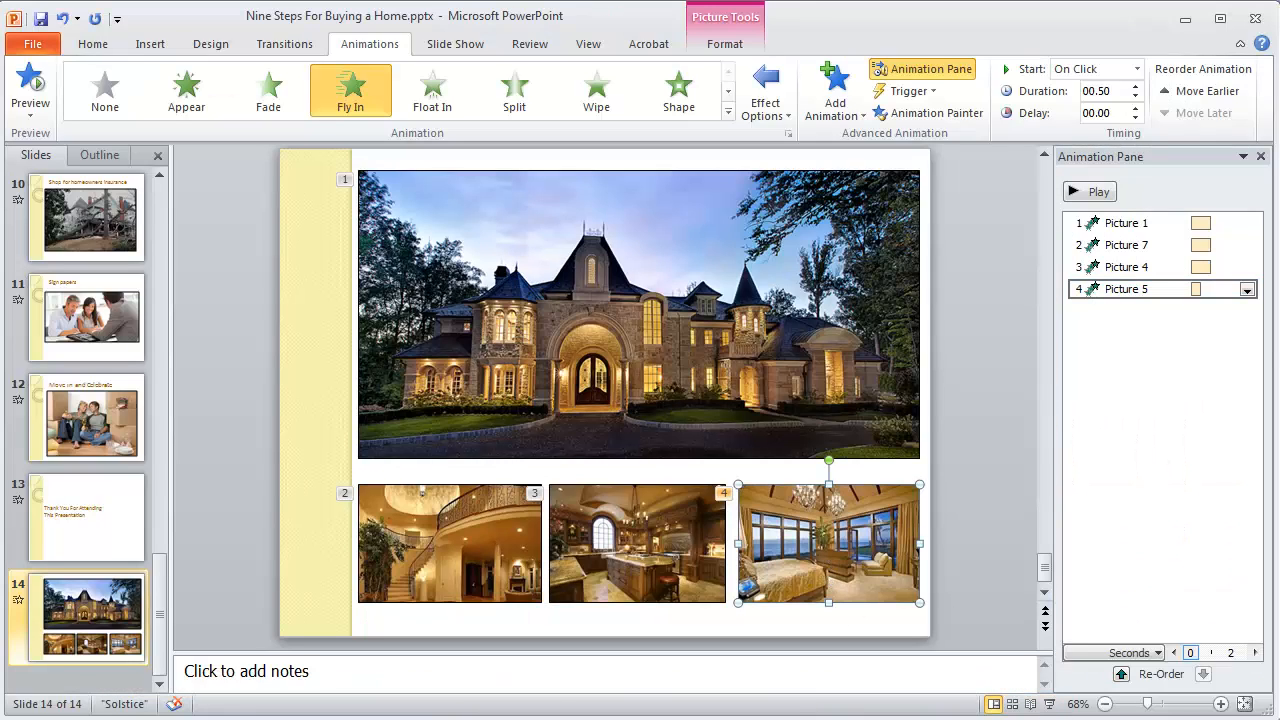
left_click(1247, 289)
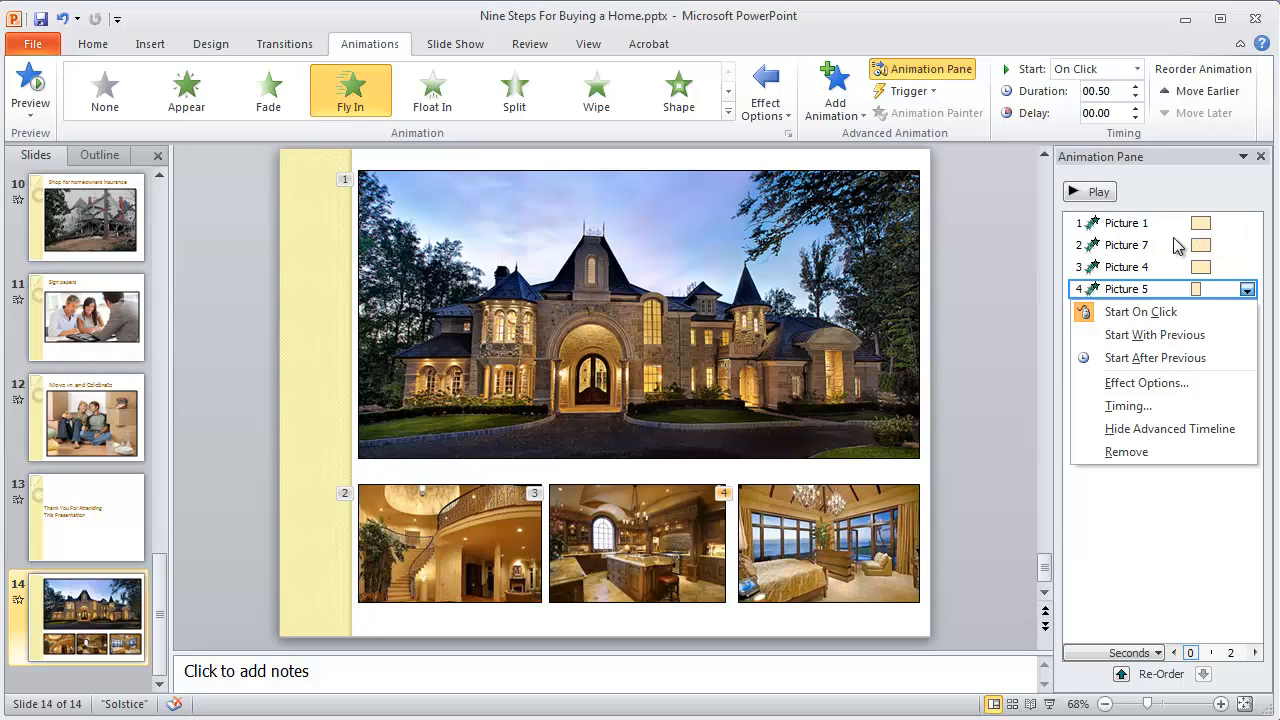
left_click(981, 311)
left_click(1085, 192)
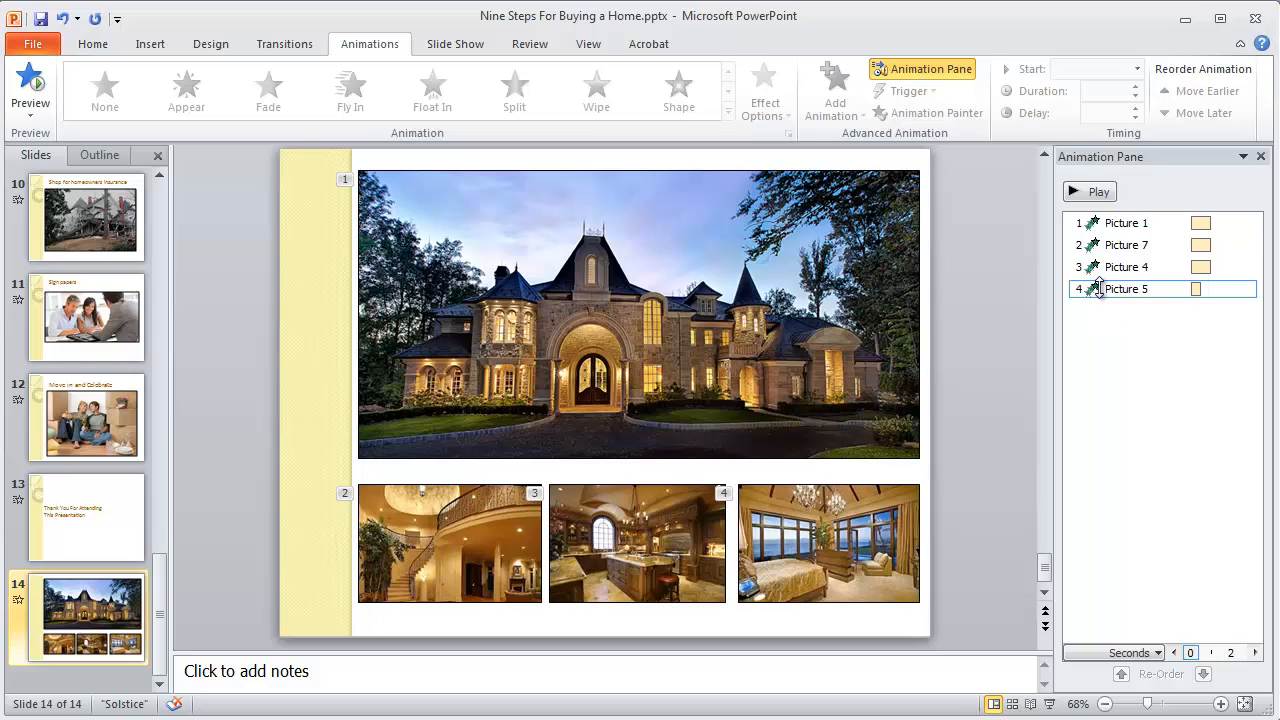
- Set the duration of the bedroom picture's Fly In animation to 1 seconds (Fast) and preview the slide in the slide show
left_click(1230, 289)
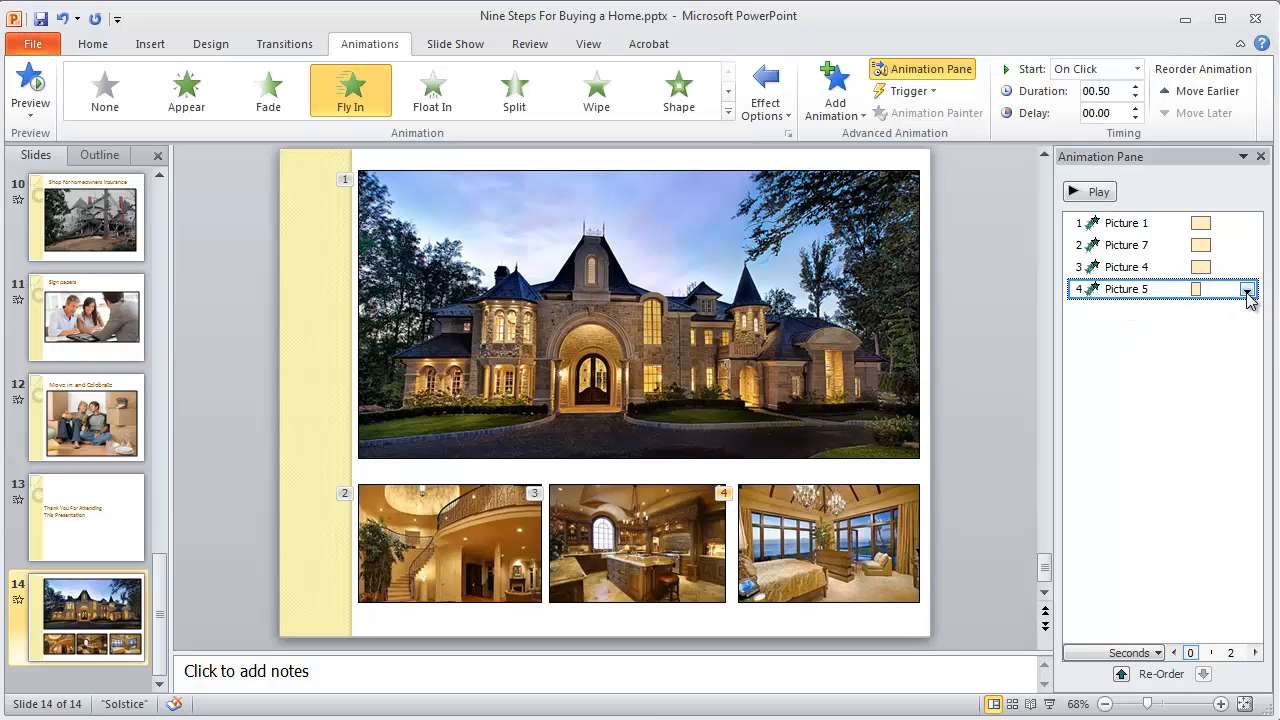
left_click(1247, 289)
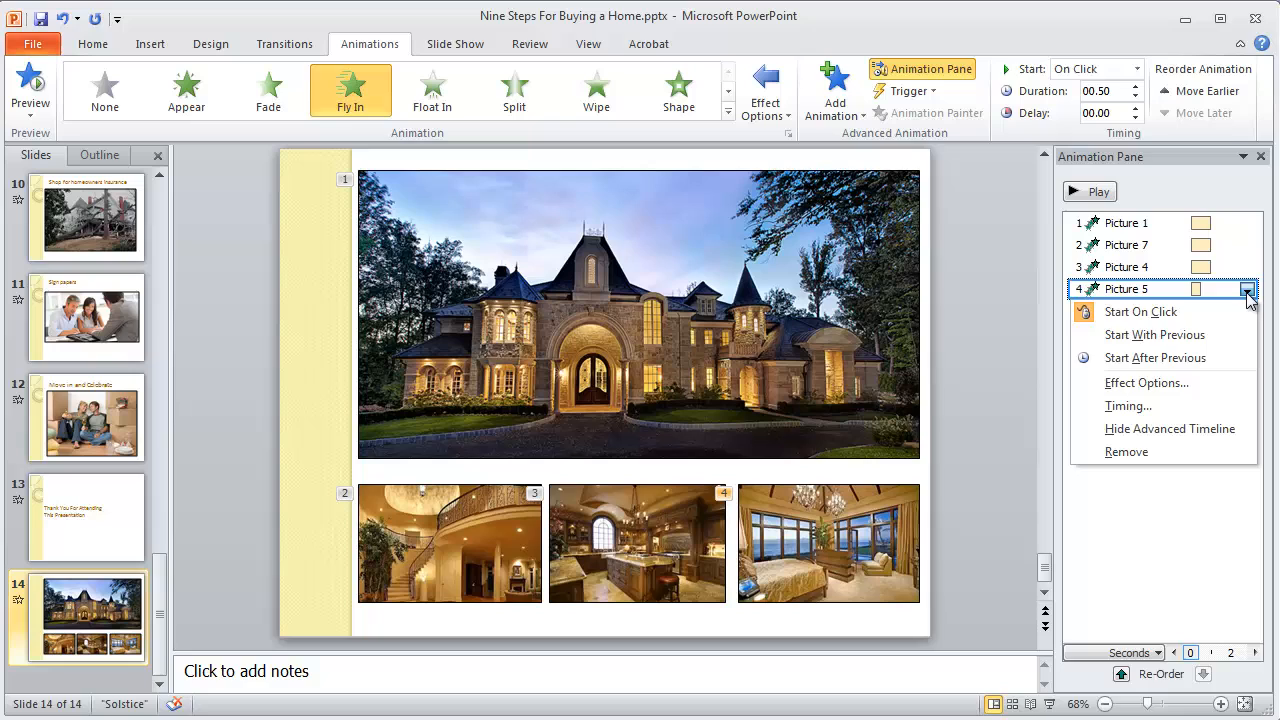
left_click(1183, 386)
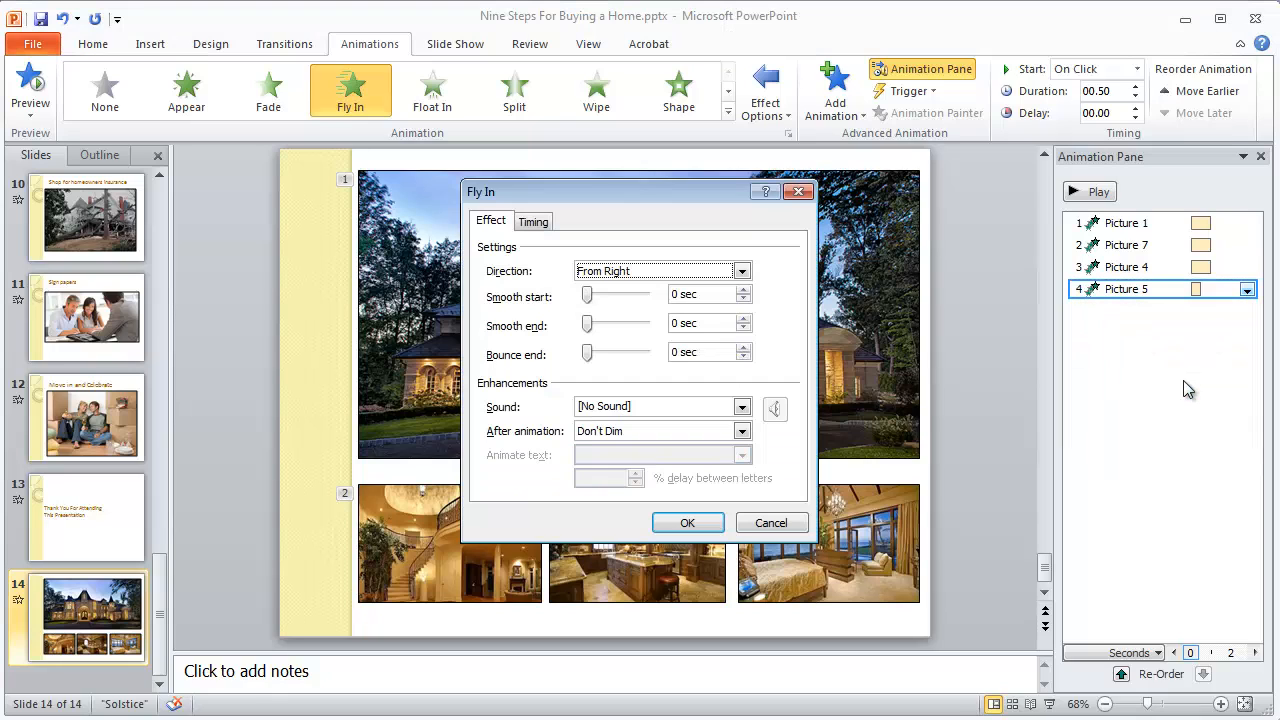
left_click(533, 221)
left_click(667, 297)
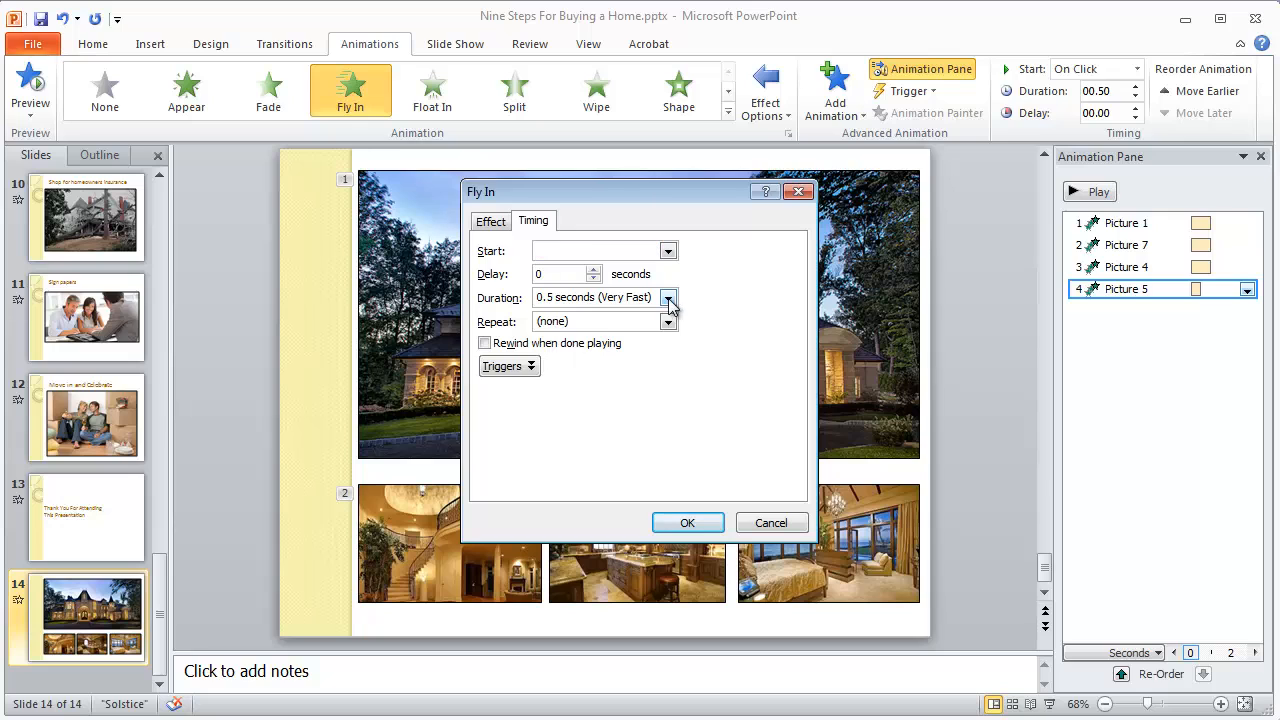
left_click(636, 355)
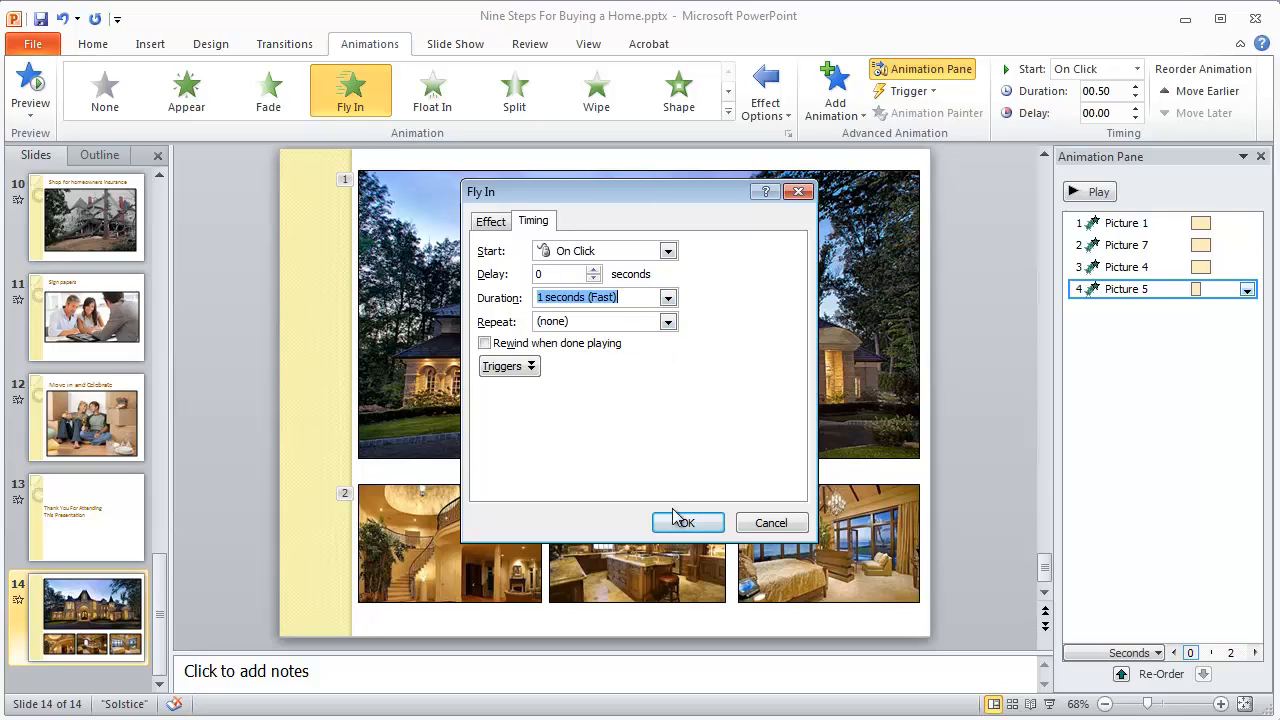
left_click(687, 523)
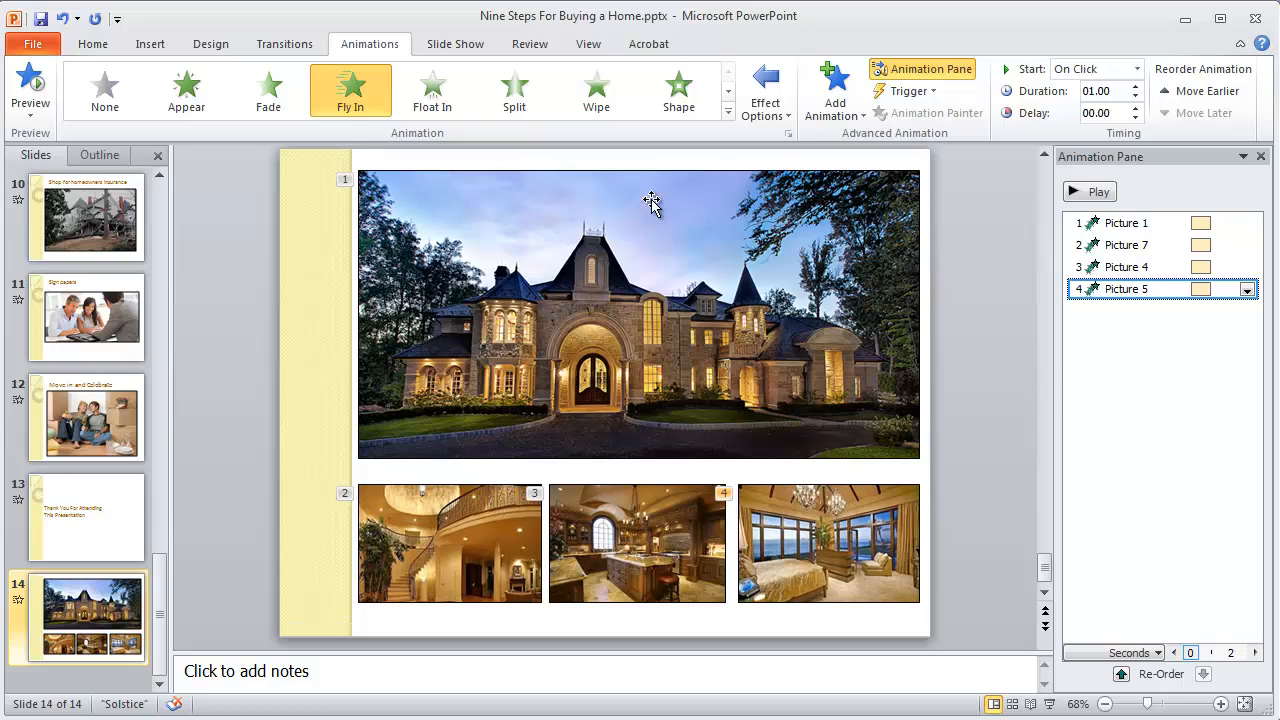
left_click(1050, 705)
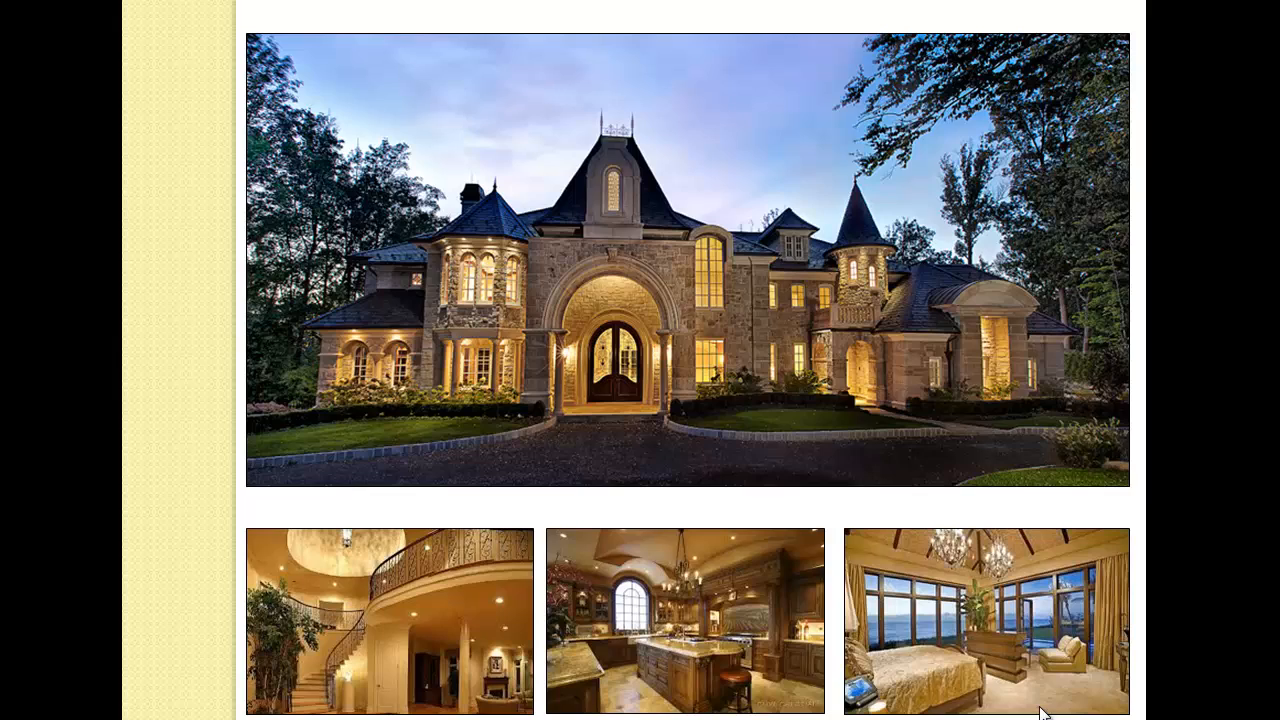
key("Escape")
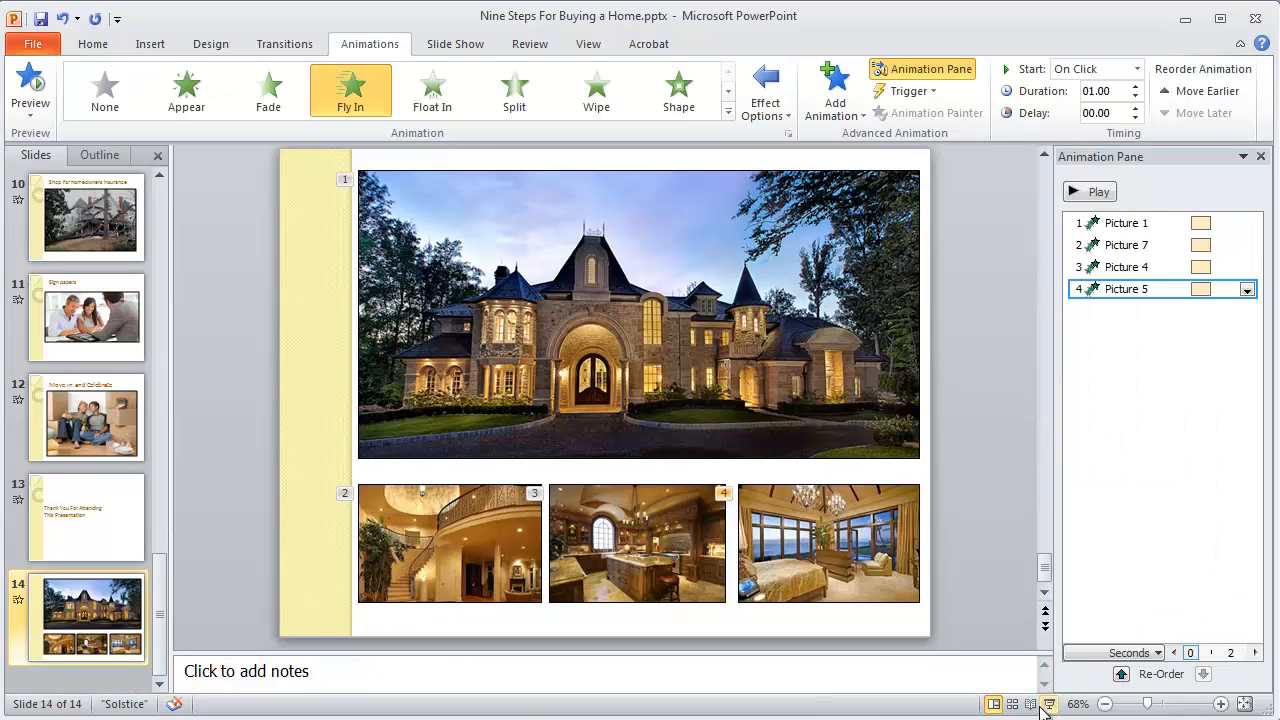